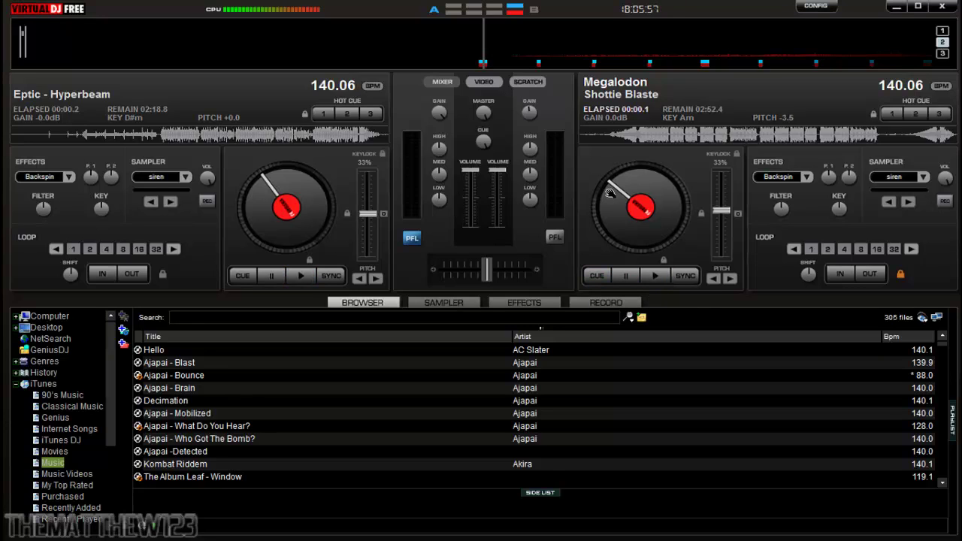
Reset Megalodon's pitch, sync it to Hyperbeam at 140.06 BPM, and keep the crossfader near the centre.
{"action": "left_click_drag", "start_coordinate": [487, 268], "coordinate": [495, 268]}
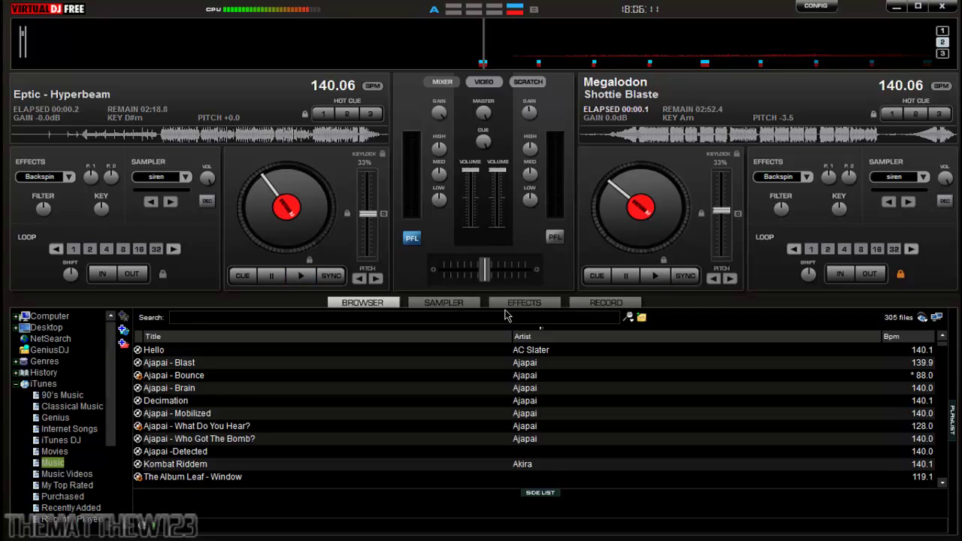
{"action": "left_click", "coordinate": [738, 213]}
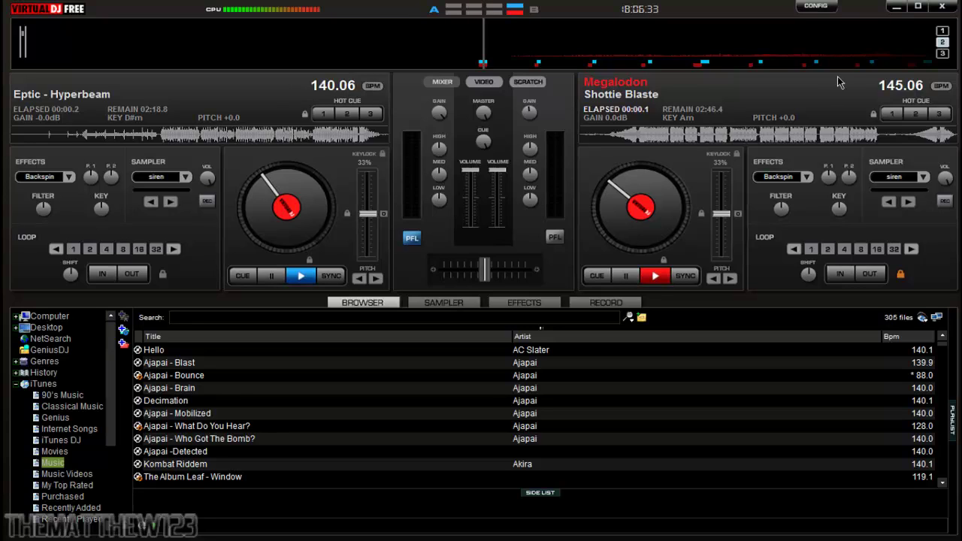
{"action": "left_click", "coordinate": [695, 276]}
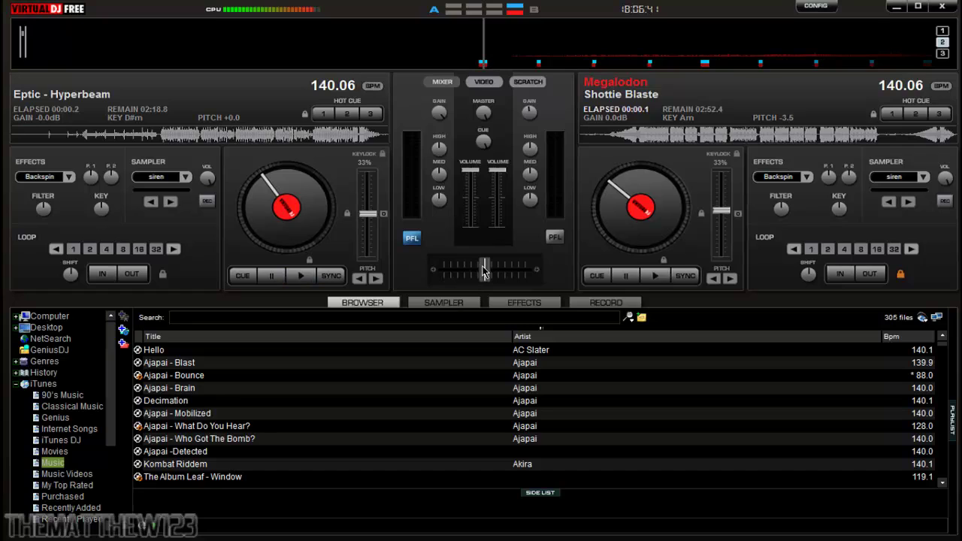
{"action": "left_click_drag", "start_coordinate": [486, 272], "coordinate": [483, 273]}
{"action": "mouse_move", "coordinate": [483, 271]}
Try seeking ahead in Megalodon and back to its start, and switch headphone monitoring to its deck and back.
{"action": "left_click_drag", "start_coordinate": [625, 137], "coordinate": [594, 137]}
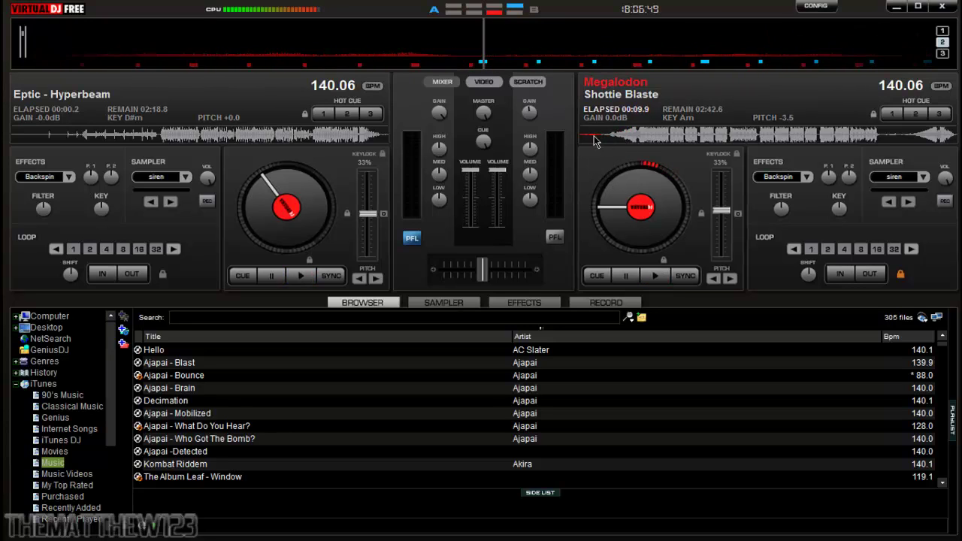
{"action": "left_click", "coordinate": [580, 140]}
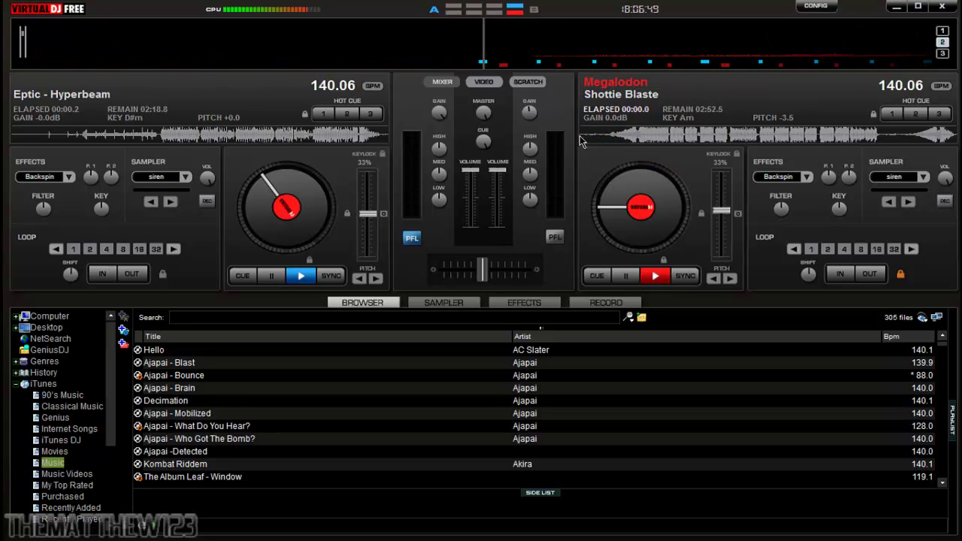
{"action": "left_click", "coordinate": [554, 237]}
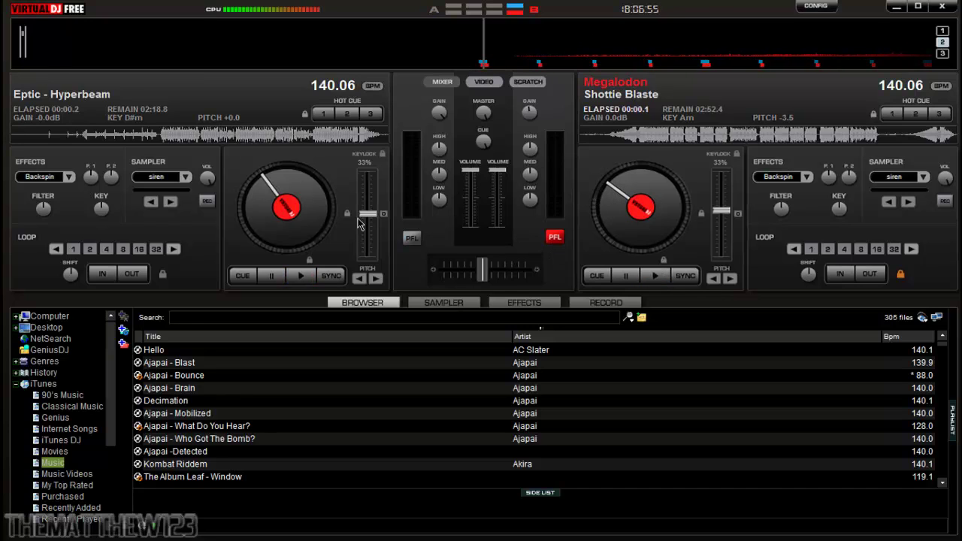
{"action": "left_click", "coordinate": [411, 237]}
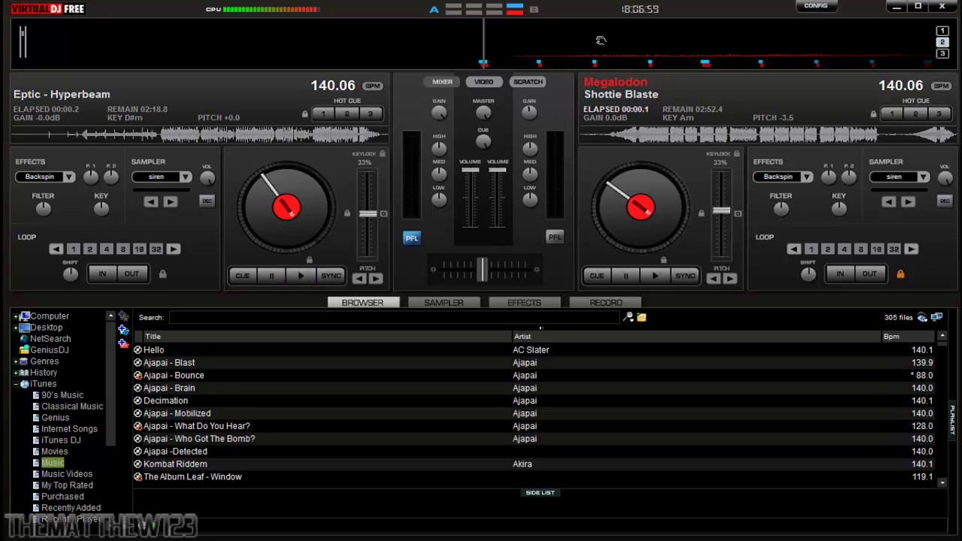
Set hot cue 1 at Megalodon's drop at 27.5 seconds and play the track from that cue.
{"action": "left_click", "coordinate": [629, 137]}
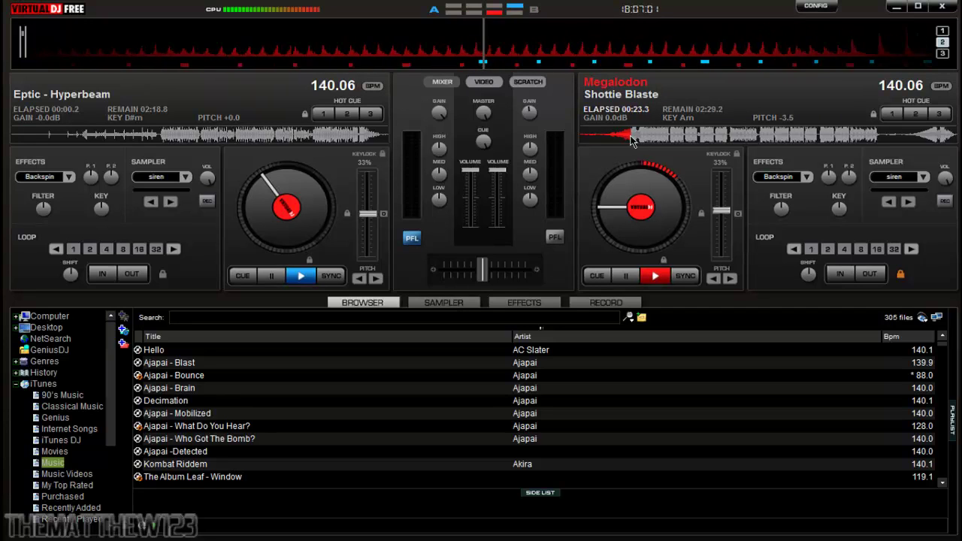
{"action": "left_click", "coordinate": [553, 237]}
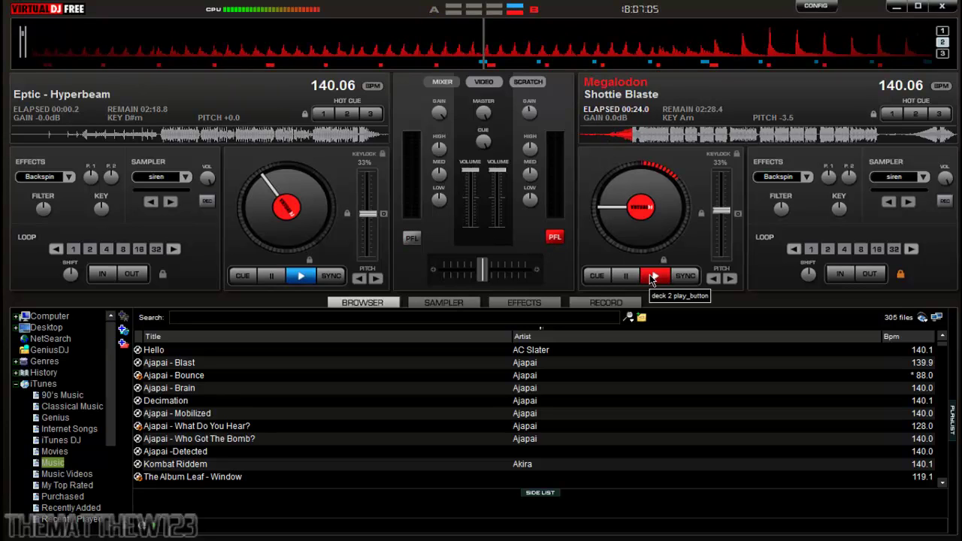
{"action": "left_click", "coordinate": [652, 278]}
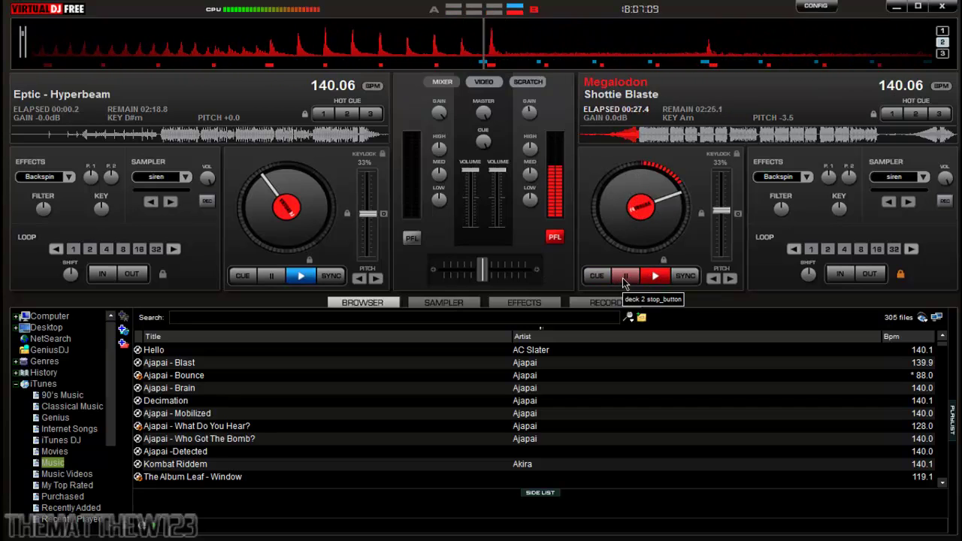
{"action": "left_click", "coordinate": [624, 278]}
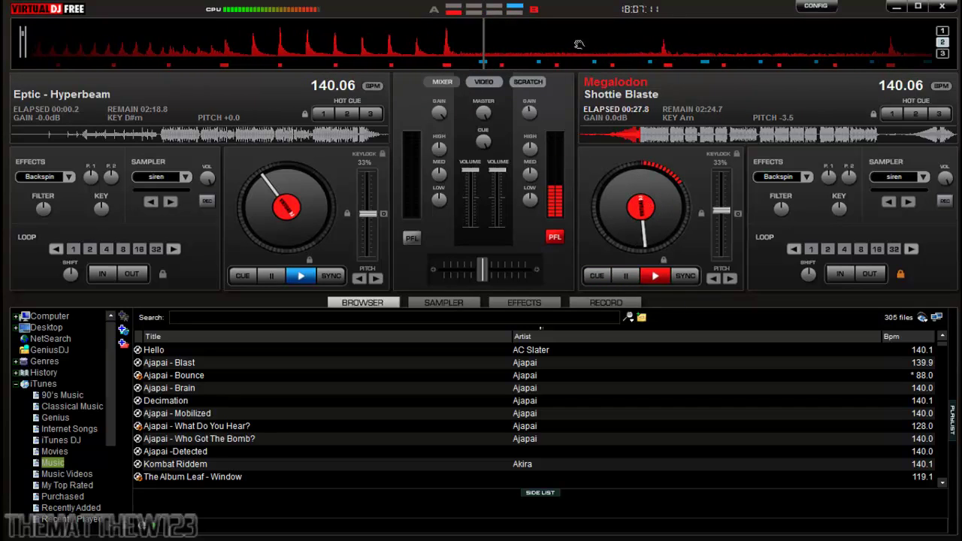
{"action": "left_click_drag", "start_coordinate": [601, 42], "coordinate": [612, 43]}
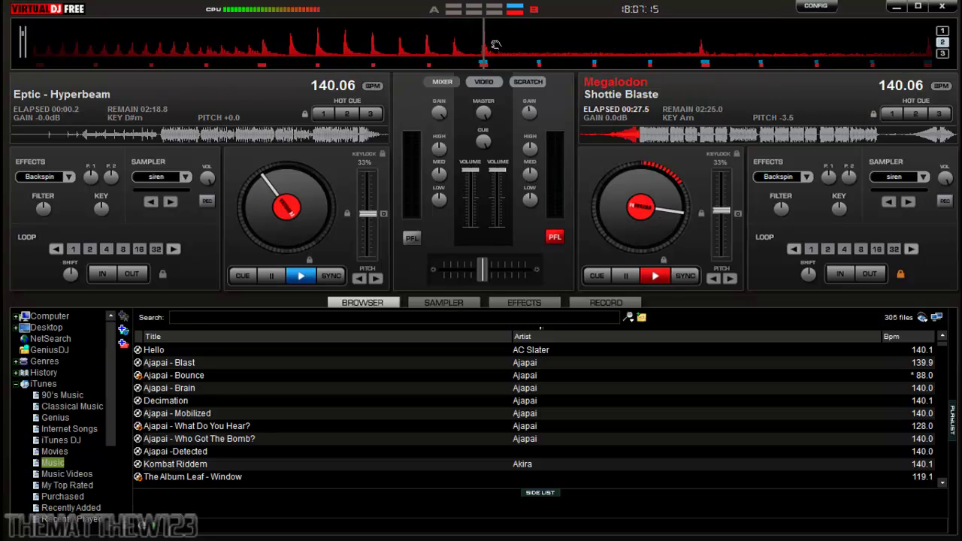
{"action": "left_click", "coordinate": [891, 114]}
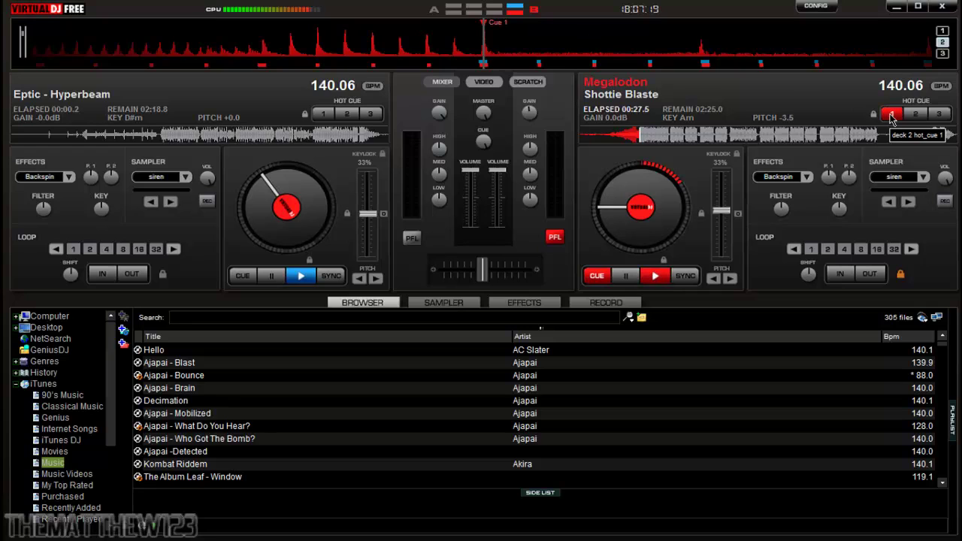
{"action": "left_click", "coordinate": [655, 275]}
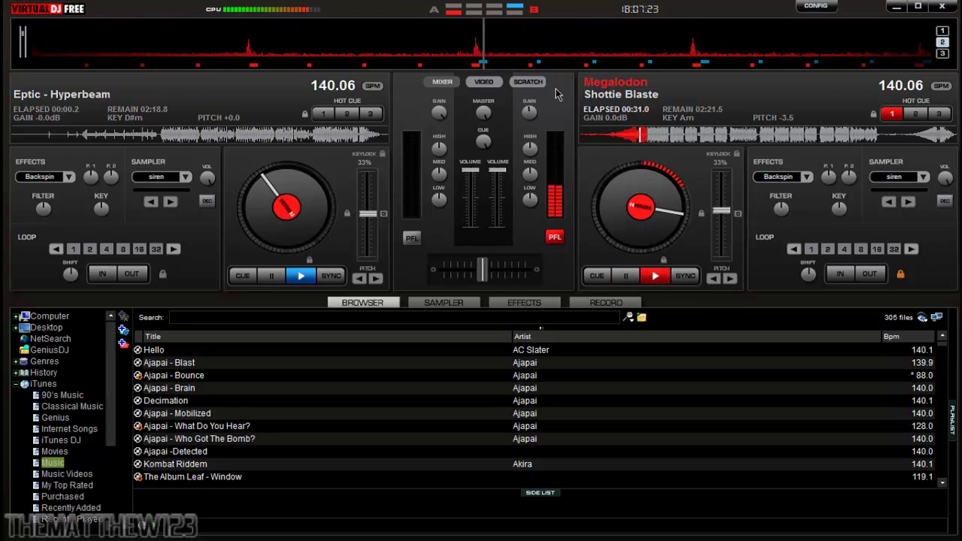
{"action": "mouse_move", "coordinate": [541, 44]}
{"action": "left_mouse_down"}
{"action": "mouse_move", "coordinate": [813, 34]}
{"action": "mouse_move", "coordinate": [22, 28]}
{"action": "mouse_move", "coordinate": [52, 25]}
{"action": "left_mouse_up"}
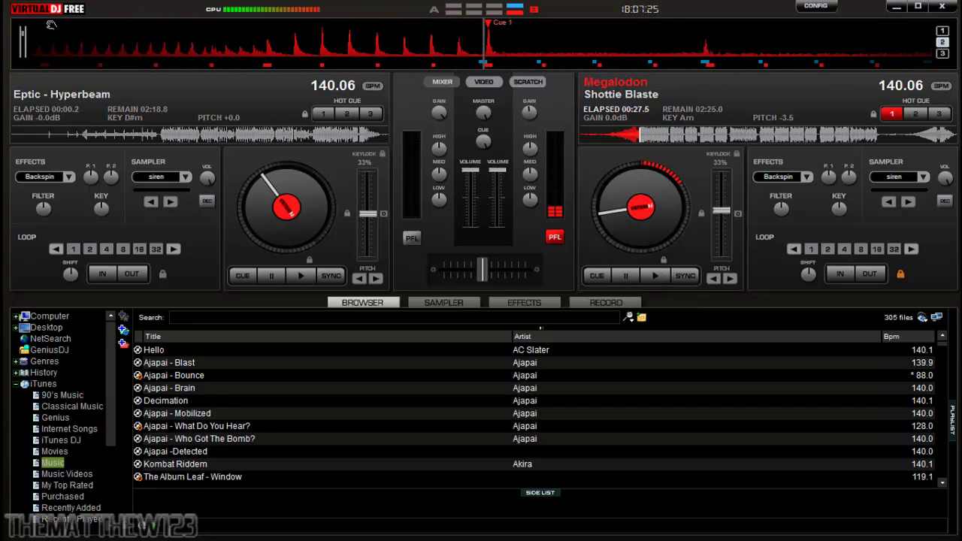
Set hot cue 1 at Hyperbeam's drop at 55.0 seconds and play the track from that cue.
{"action": "left_click", "coordinate": [411, 239]}
{"action": "left_click_drag", "start_coordinate": [104, 129], "coordinate": [148, 133]}
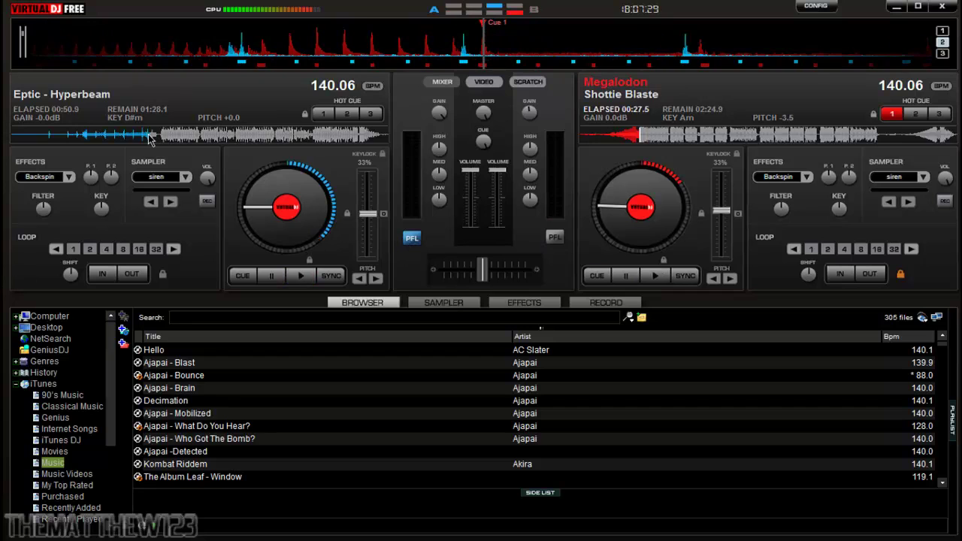
{"action": "left_click", "coordinate": [300, 276]}
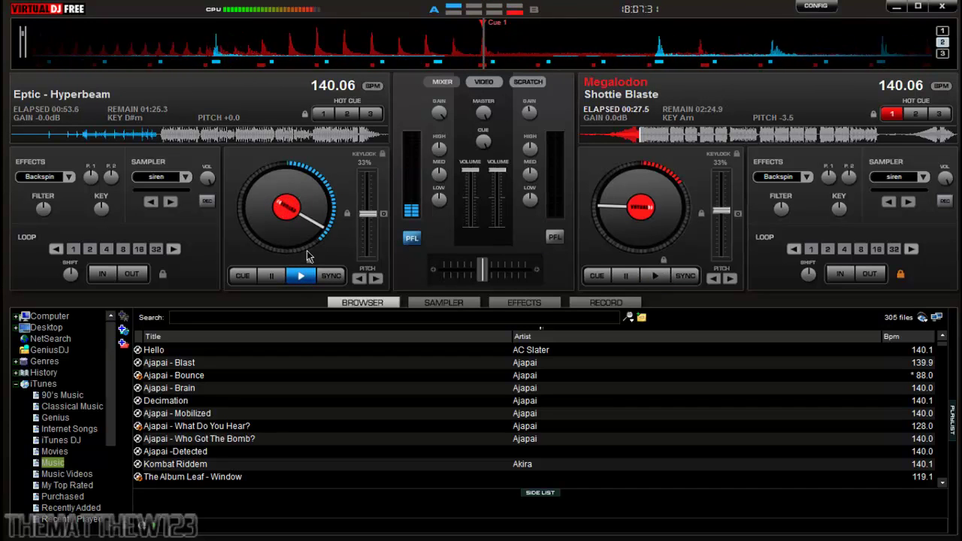
{"action": "left_click", "coordinate": [282, 284]}
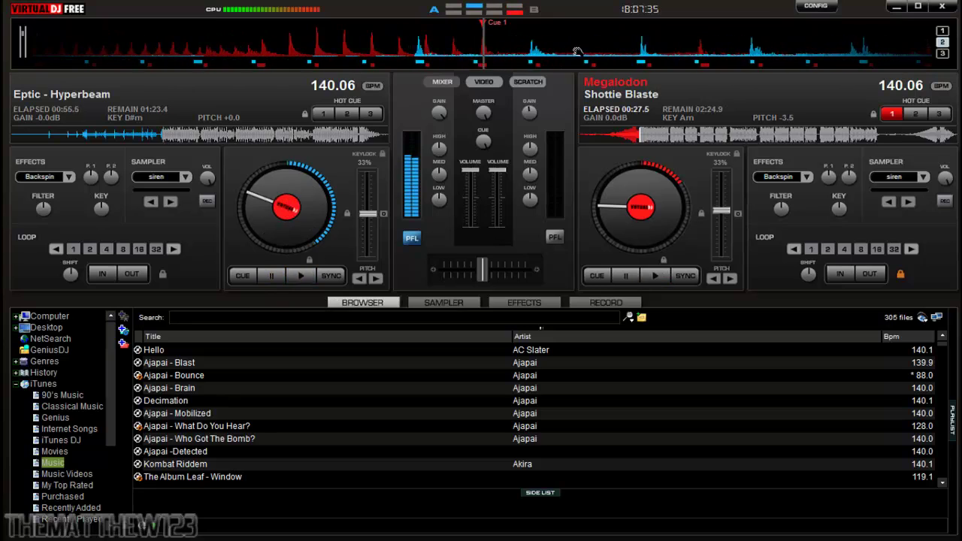
{"action": "left_click_drag", "start_coordinate": [576, 51], "coordinate": [623, 56]}
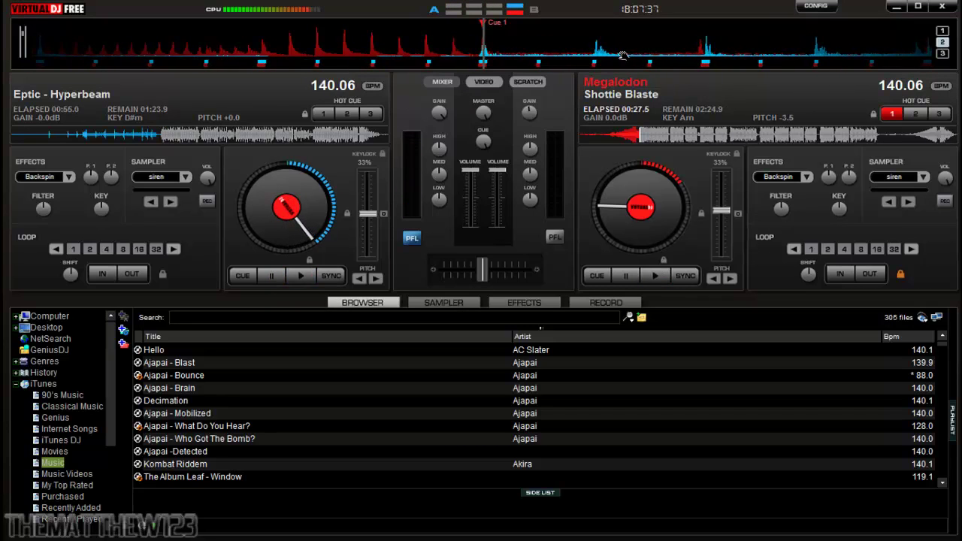
{"action": "left_click", "coordinate": [328, 114]}
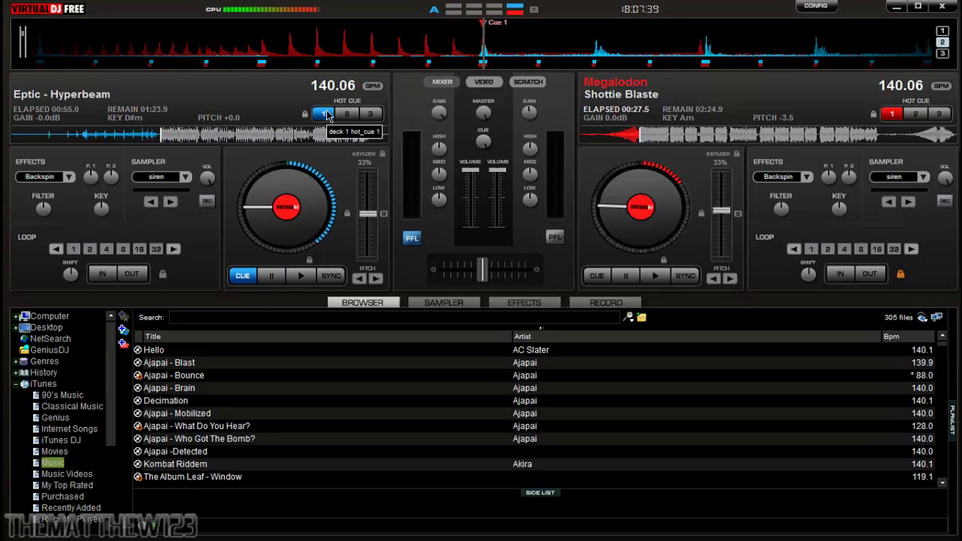
{"action": "left_click", "coordinate": [328, 114]}
{"action": "left_click", "coordinate": [276, 279]}
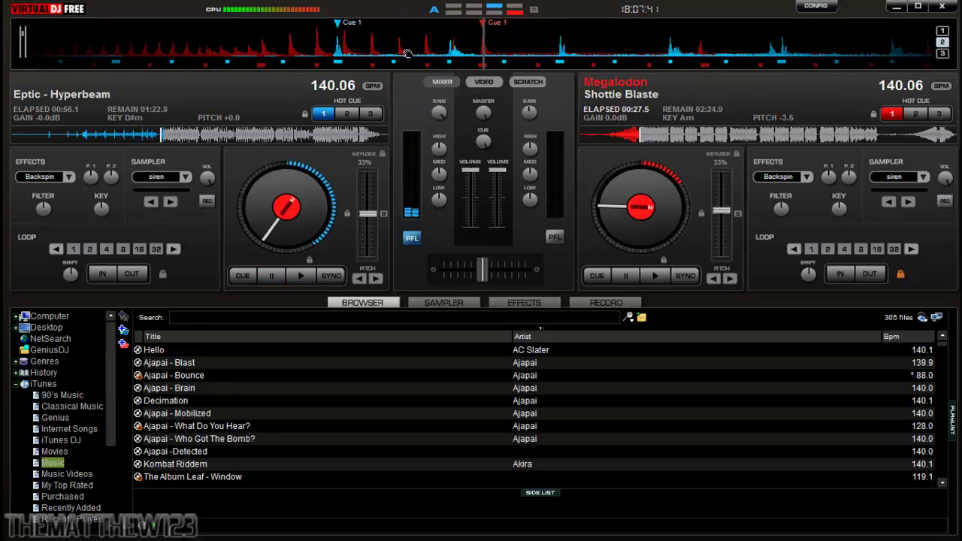
{"action": "mouse_move", "coordinate": [408, 50]}
{"action": "left_mouse_down"}
{"action": "mouse_move", "coordinate": [525, 47]}
{"action": "mouse_move", "coordinate": [508, 47]}
{"action": "left_mouse_up"}
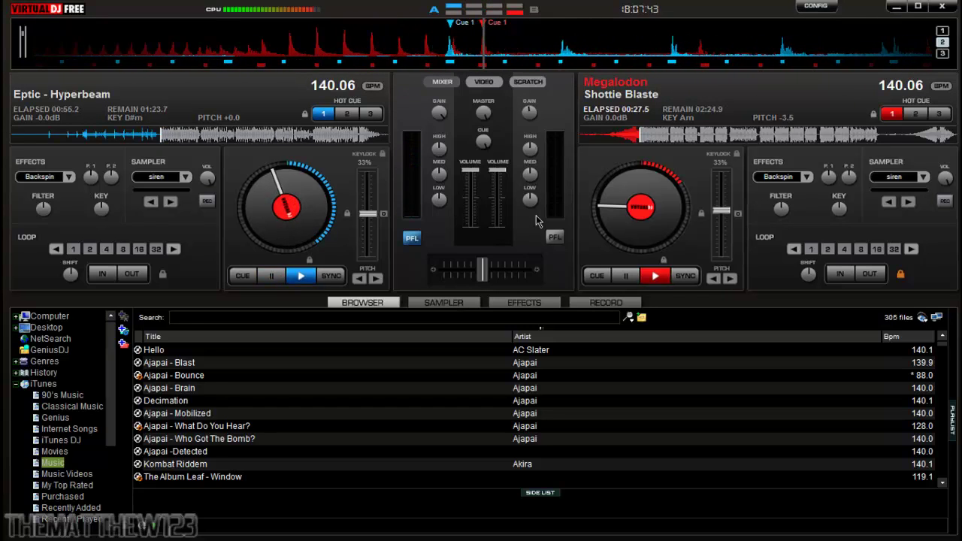
Scrub Megalodon and Hyperbeam in the beat waveform so both playheads line up on their hot cue 1 markers.
{"action": "left_click", "coordinate": [553, 237]}
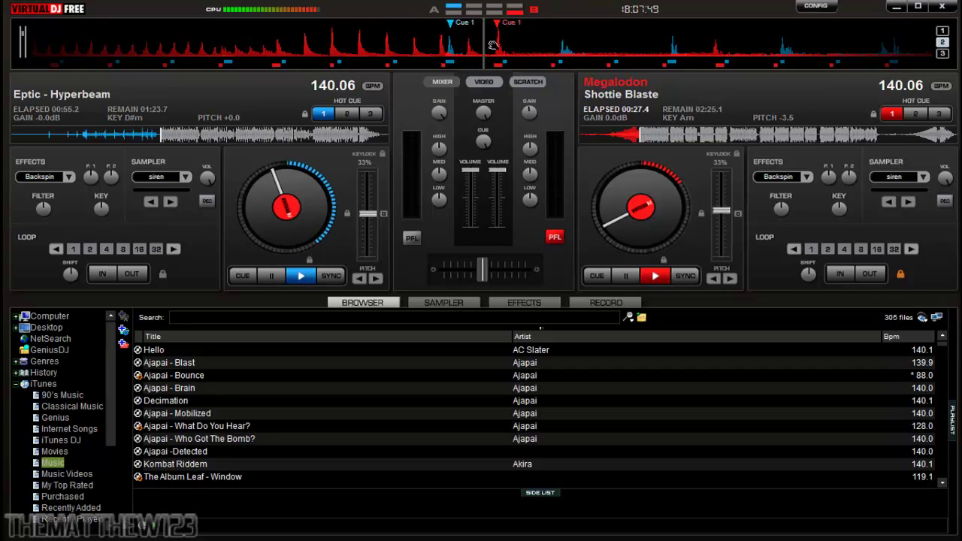
{"action": "left_click_drag", "start_coordinate": [530, 58], "coordinate": [517, 52]}
{"action": "scroll", "coordinate": [503, 48], "scroll_direction": "down", "scroll_amount": 4}
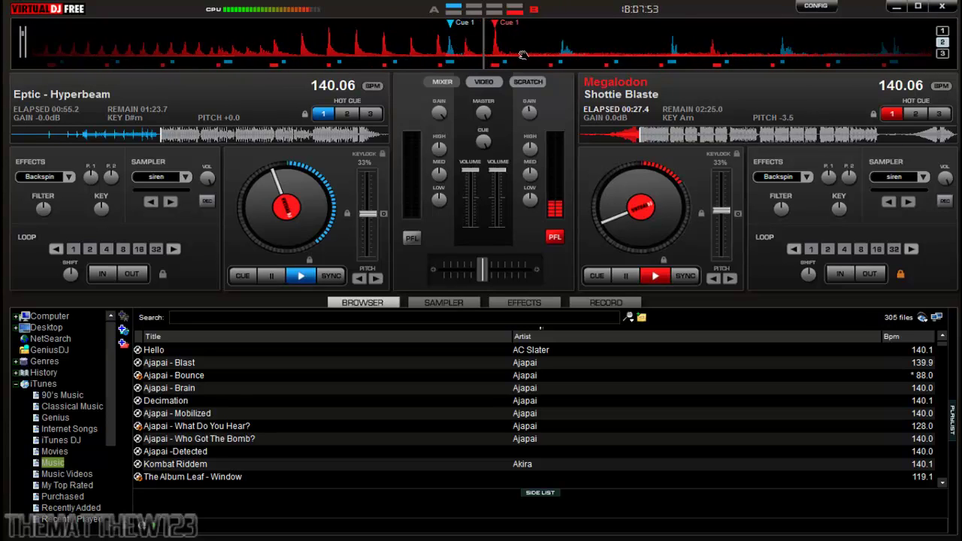
{"action": "scroll", "coordinate": [524, 54], "scroll_direction": "down", "scroll_amount": 1}
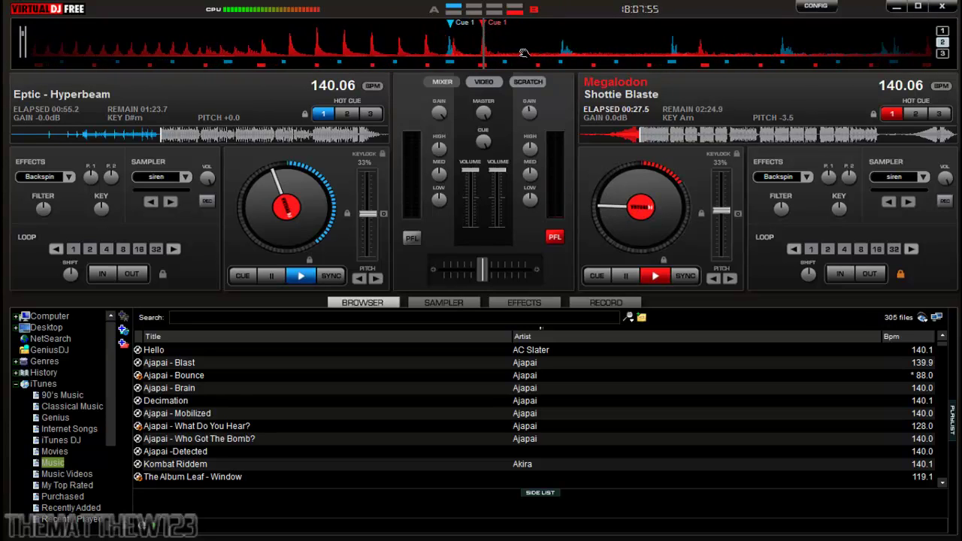
{"action": "scroll", "coordinate": [524, 52], "scroll_direction": "up", "scroll_amount": 1}
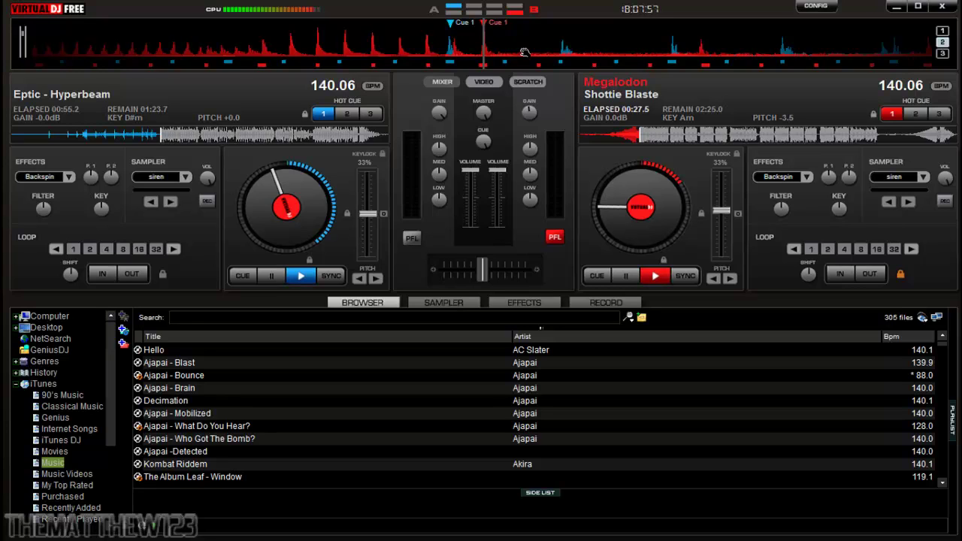
{"action": "left_click", "coordinate": [411, 237]}
{"action": "scroll", "coordinate": [475, 45], "scroll_direction": "up", "scroll_amount": 2}
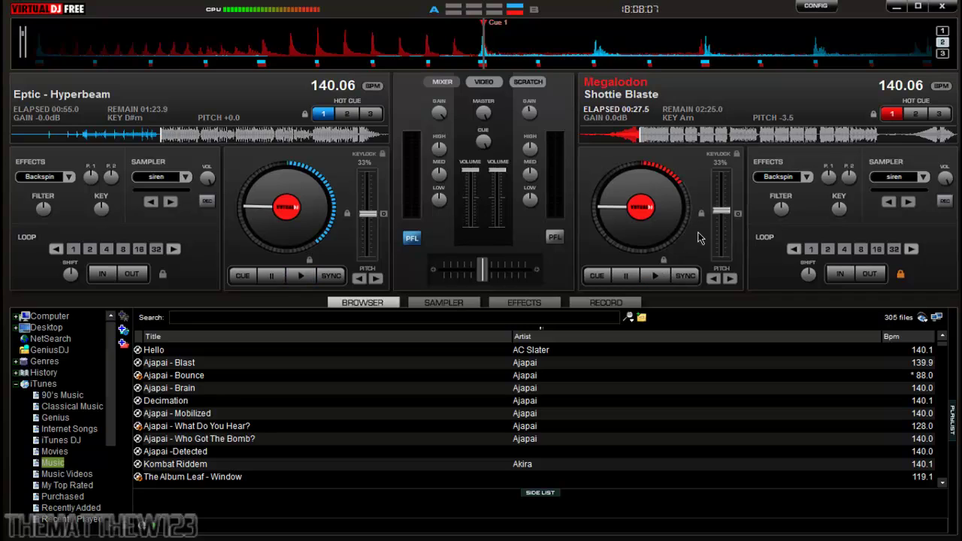
Search for "calc", open the Windows Calculator and place its window between the two decks.
{"action": "key", "text": "super"}
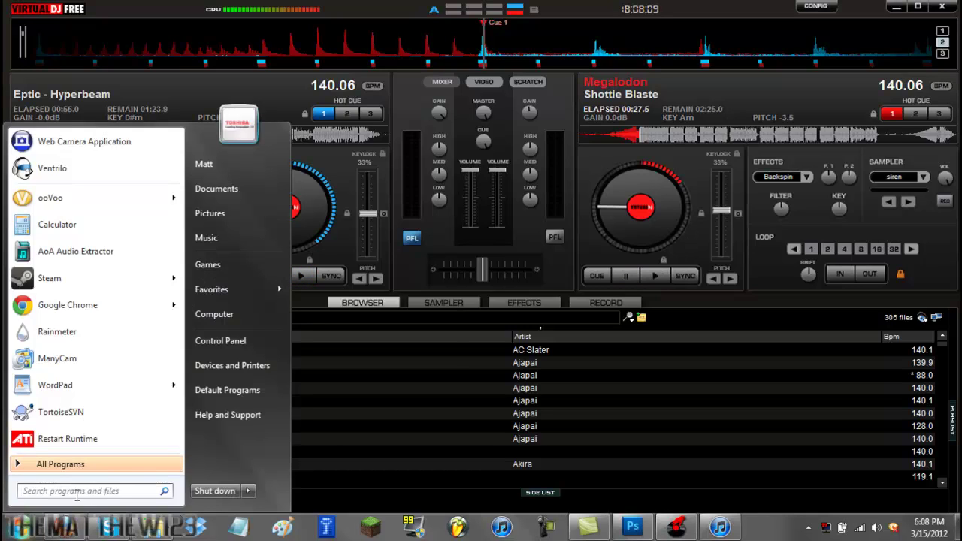
{"action": "type", "text": "calc"}
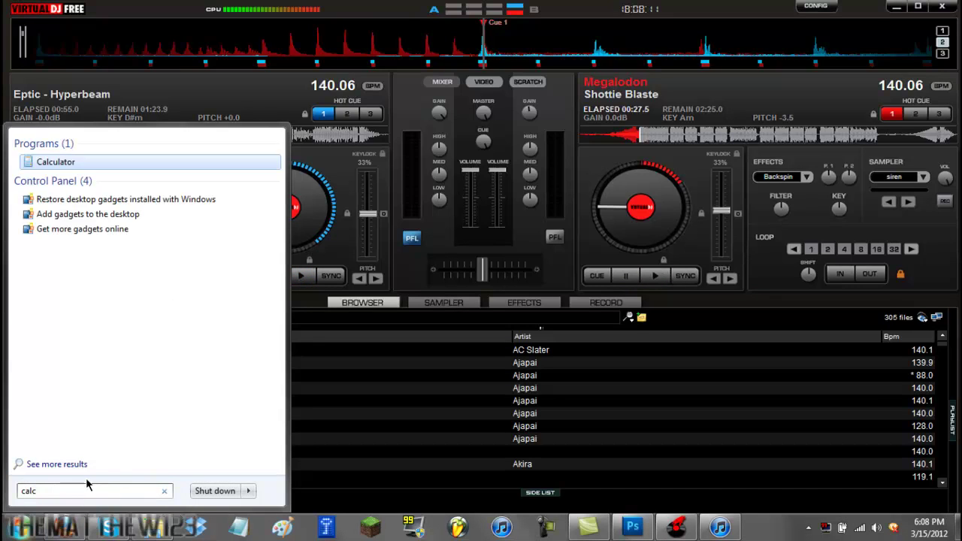
{"action": "left_click", "coordinate": [64, 166]}
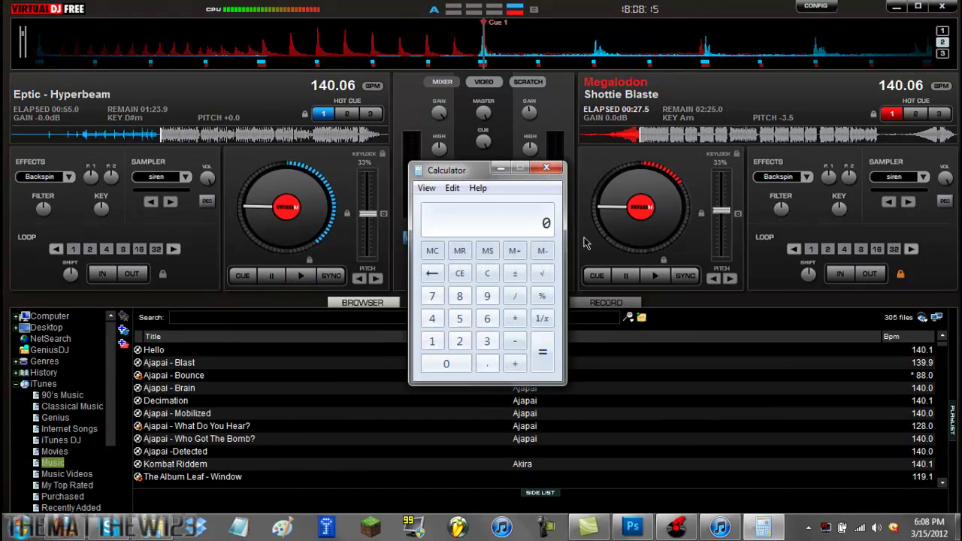
{"action": "mouse_move", "coordinate": [459, 175]}
{"action": "left_mouse_down"}
{"action": "mouse_move", "coordinate": [496, 184]}
{"action": "mouse_move", "coordinate": [465, 176]}
{"action": "mouse_move", "coordinate": [428, 135]}
{"action": "mouse_move", "coordinate": [461, 168]}
{"action": "mouse_move", "coordinate": [458, 184]}
{"action": "left_mouse_up"}
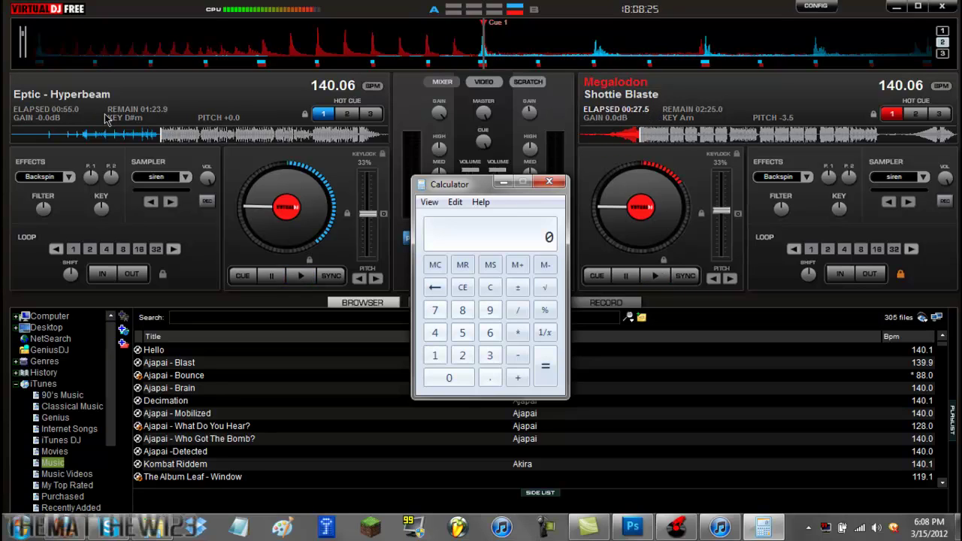
Subtract Megalodon's cue time from Hyperbeam's by calculating 55 - 27.5.
{"action": "double_click", "coordinate": [462, 332]}
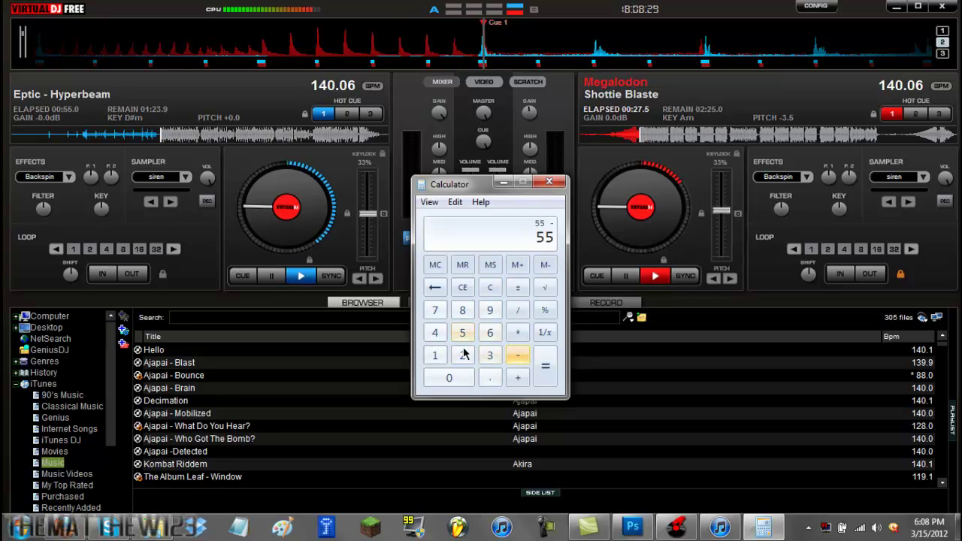
{"action": "left_click", "coordinate": [462, 355]}
{"action": "left_click", "coordinate": [434, 310]}
{"action": "left_click", "coordinate": [489, 377]}
{"action": "left_click", "coordinate": [462, 332]}
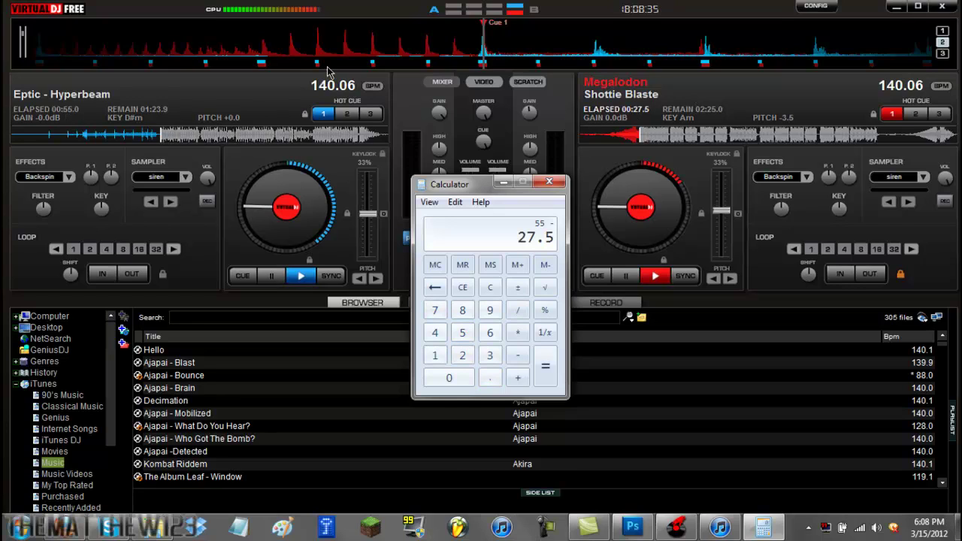
{"action": "left_click", "coordinate": [546, 366]}
Move Hyperbeam's playhead to the calculated 27.5 seconds, fine-tune it in the beat waveform and set hot cue 2 there.
{"action": "left_click", "coordinate": [90, 138]}
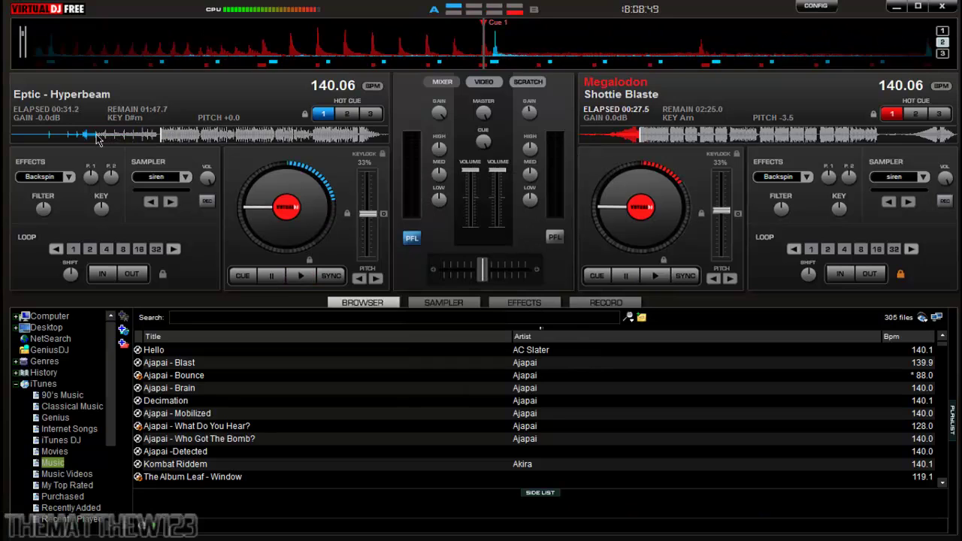
{"action": "left_click", "coordinate": [87, 137]}
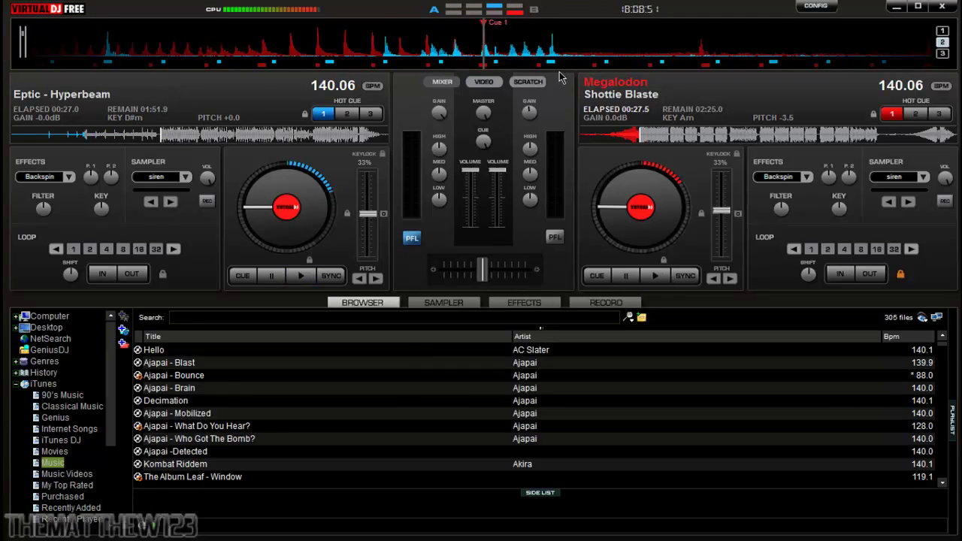
{"action": "left_click_drag", "start_coordinate": [555, 39], "coordinate": [480, 42]}
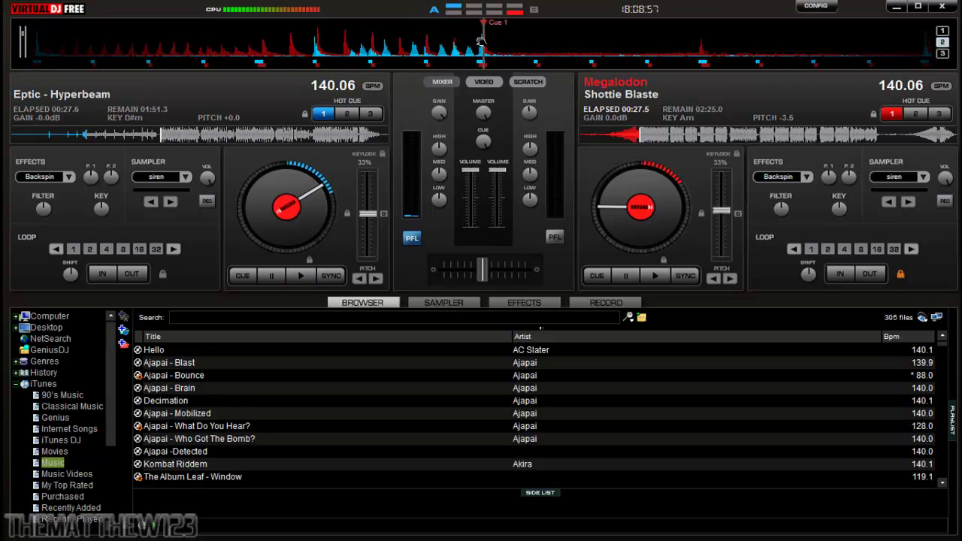
{"action": "left_click_drag", "start_coordinate": [480, 41], "coordinate": [490, 41]}
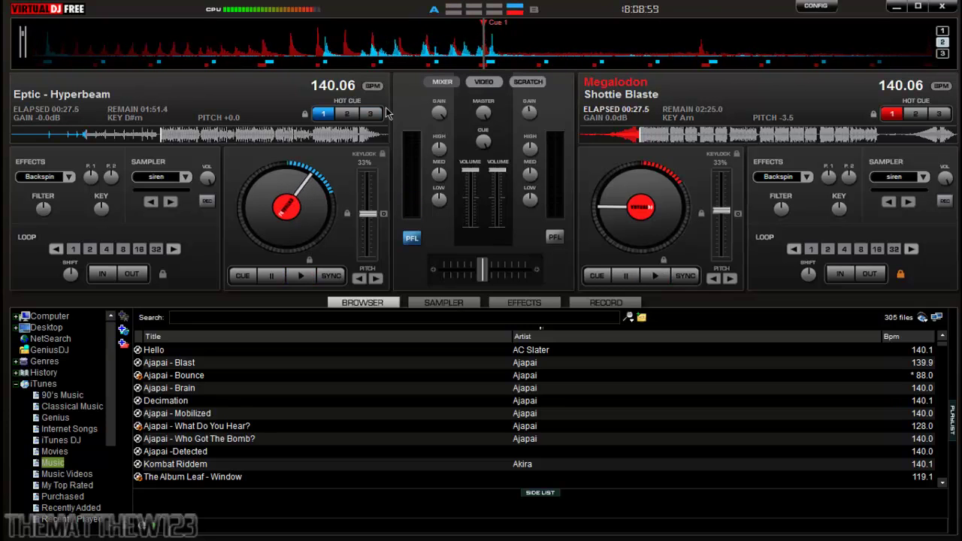
{"action": "left_click", "coordinate": [345, 117]}
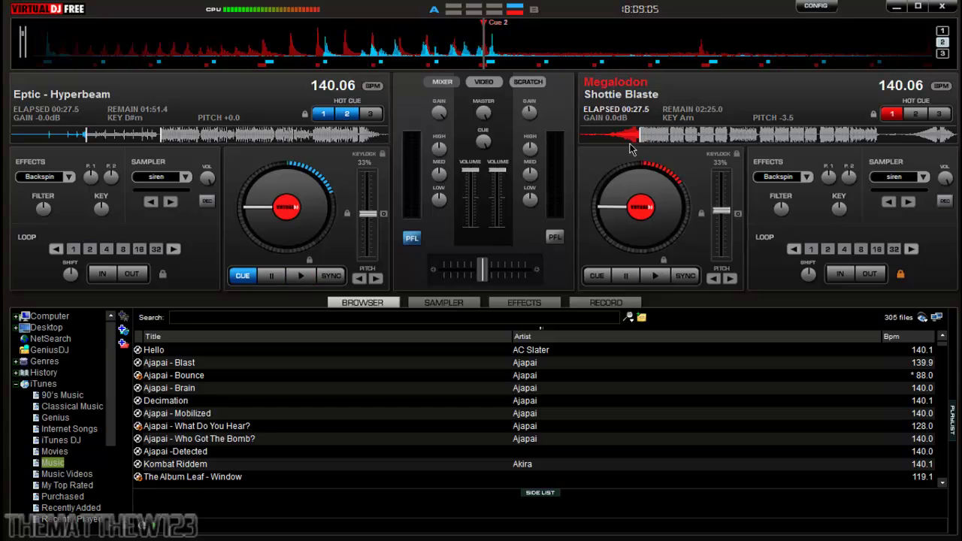
Return Megalodon to its start, line up its beat grid with Hyperbeam's at cue 2, and move the crossfader fully to Megalodon.
{"action": "left_click_drag", "start_coordinate": [637, 137], "coordinate": [574, 135]}
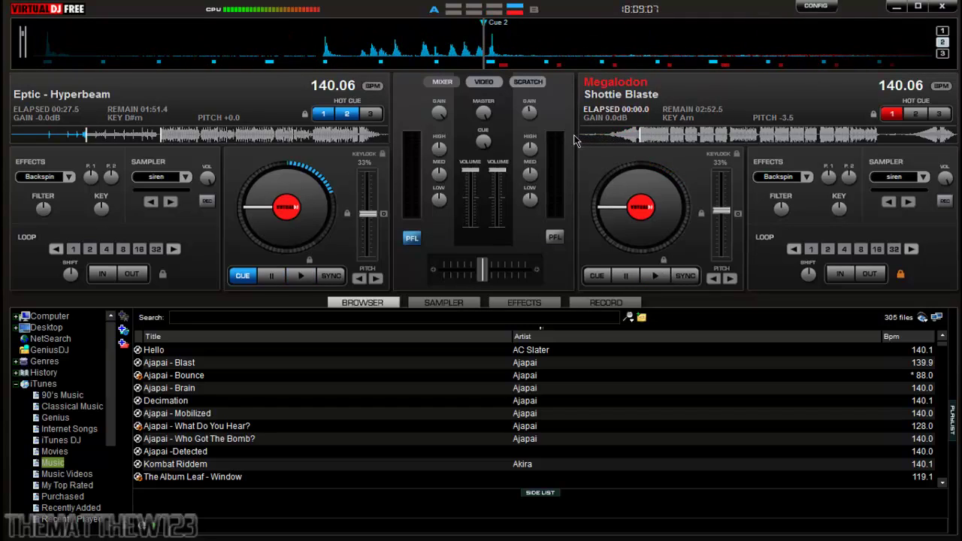
{"action": "left_click", "coordinate": [554, 238]}
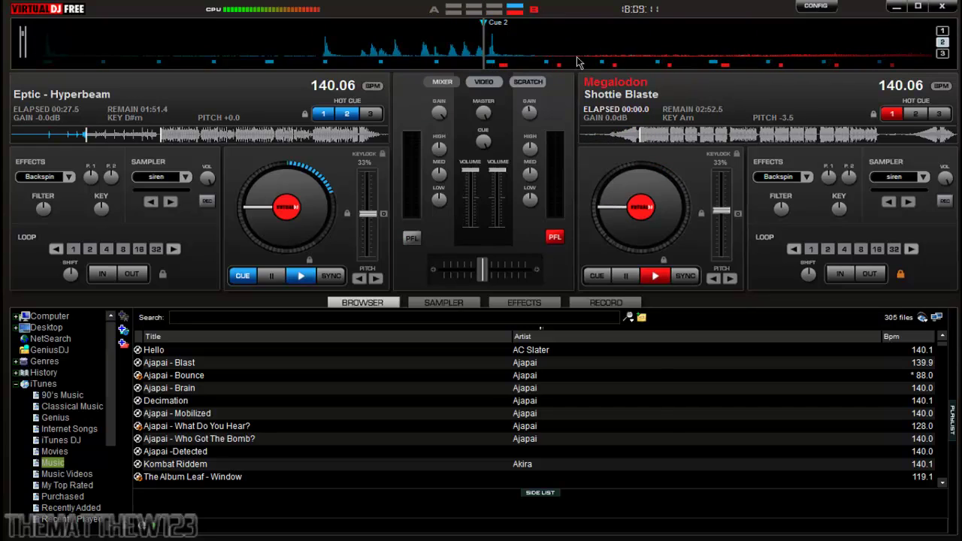
{"action": "left_click_drag", "start_coordinate": [617, 61], "coordinate": [604, 58]}
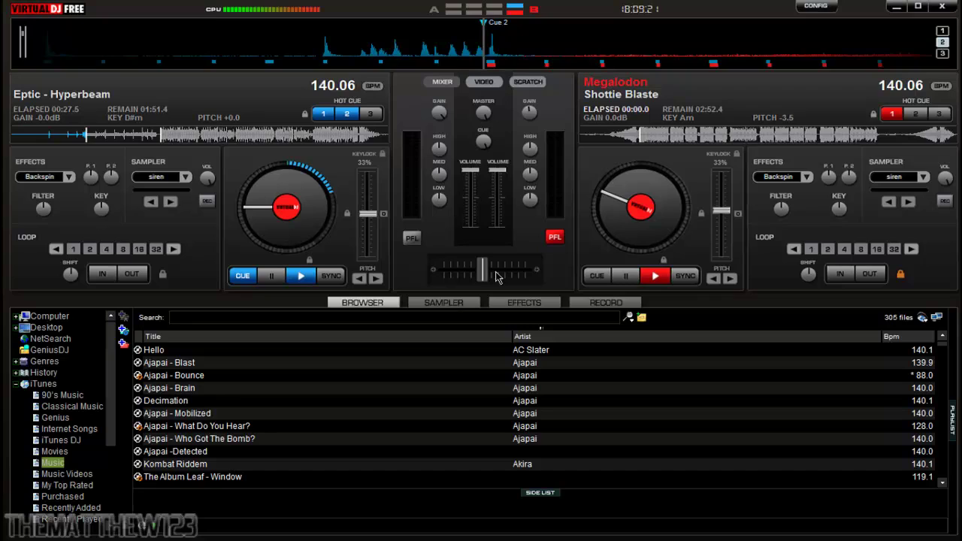
{"action": "left_click_drag", "start_coordinate": [485, 271], "coordinate": [565, 269]}
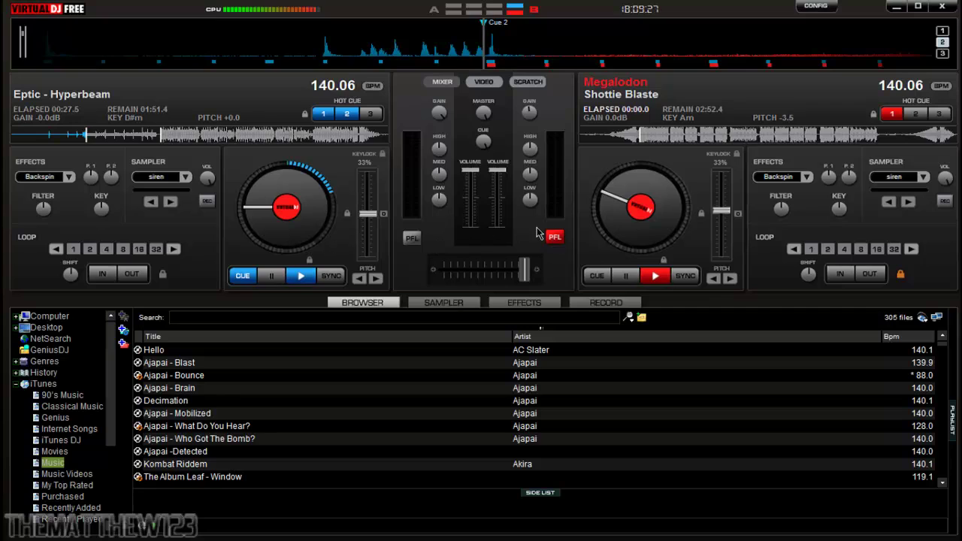
Try running each track briefly, and scrub Megalodon back to its start and Hyperbeam back to hot cue 2.
{"action": "left_click", "coordinate": [409, 239]}
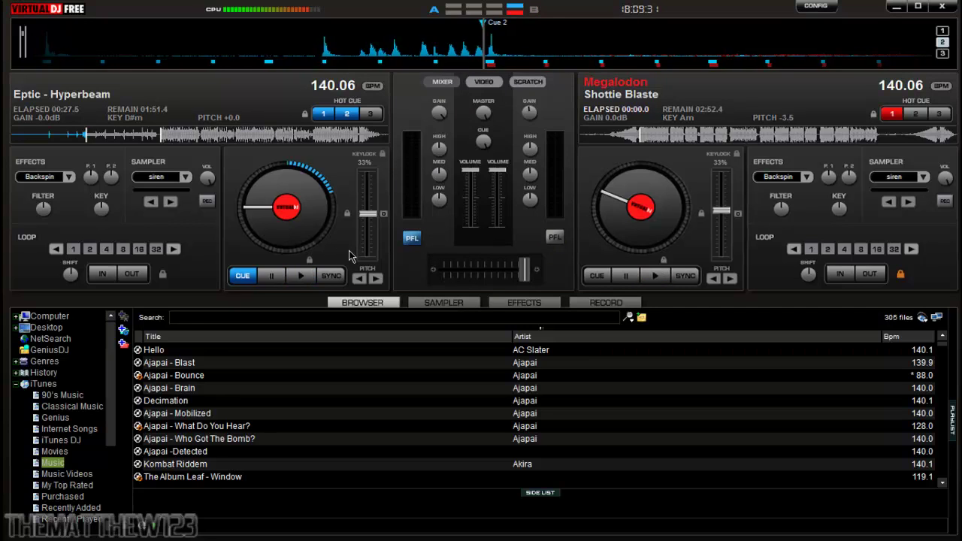
{"action": "left_click", "coordinate": [300, 275]}
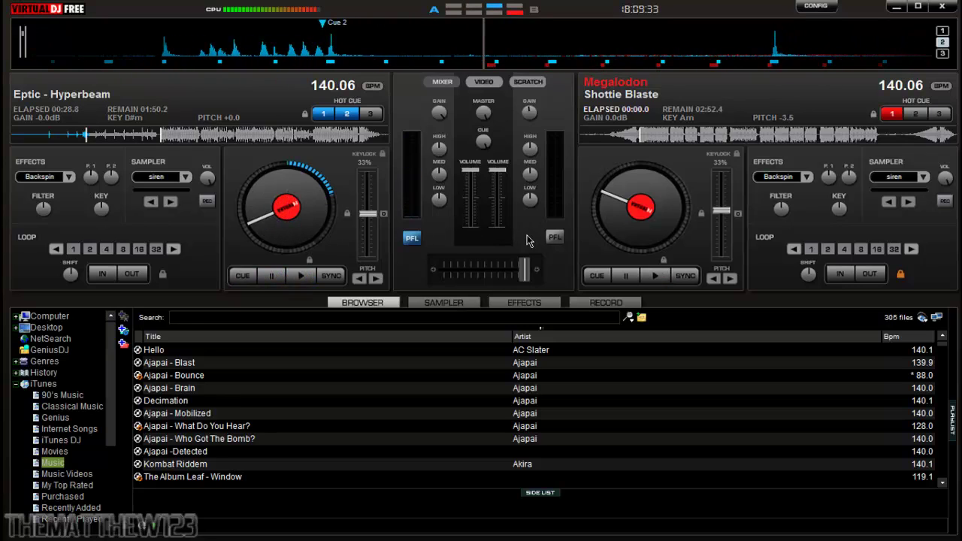
{"action": "left_click", "coordinate": [553, 239]}
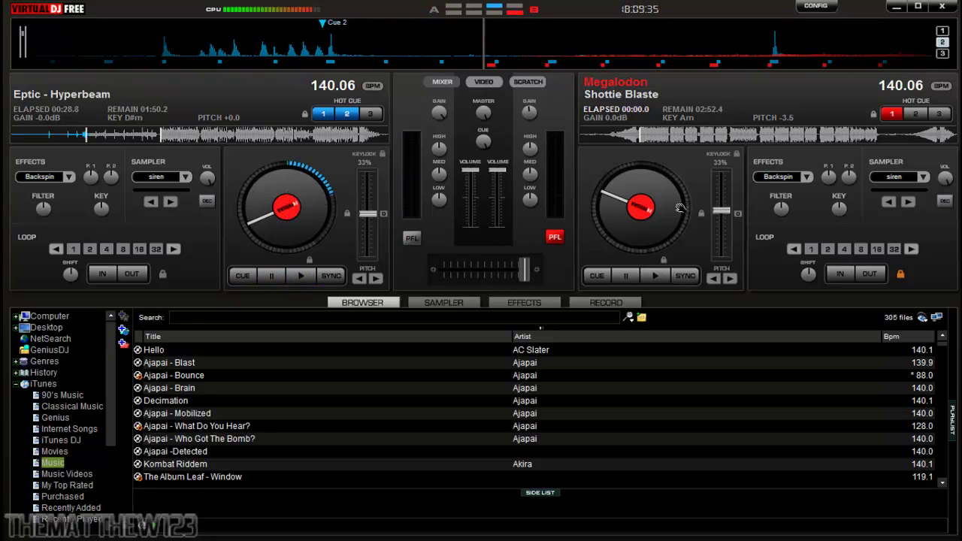
{"action": "left_click", "coordinate": [680, 208]}
{"action": "left_click", "coordinate": [623, 278]}
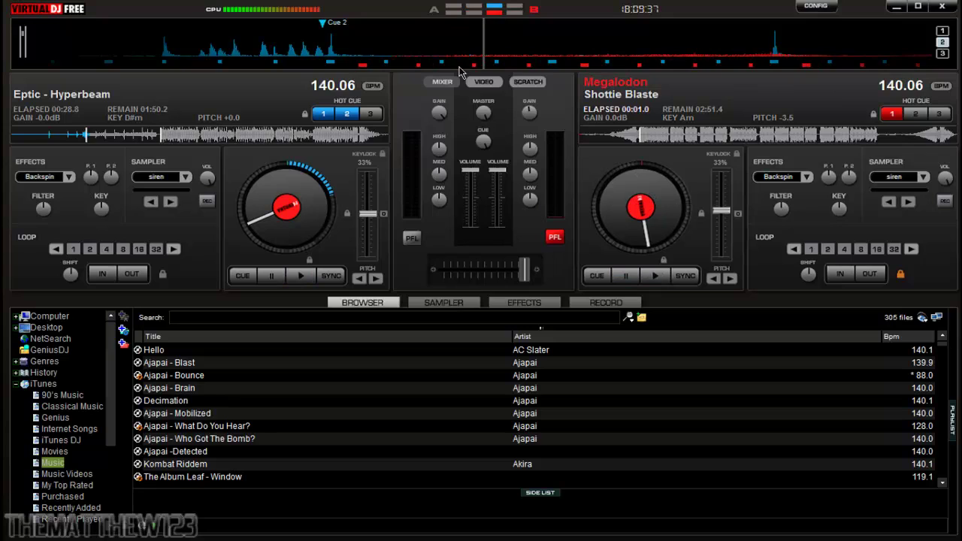
{"action": "left_click_drag", "start_coordinate": [456, 55], "coordinate": [589, 54]}
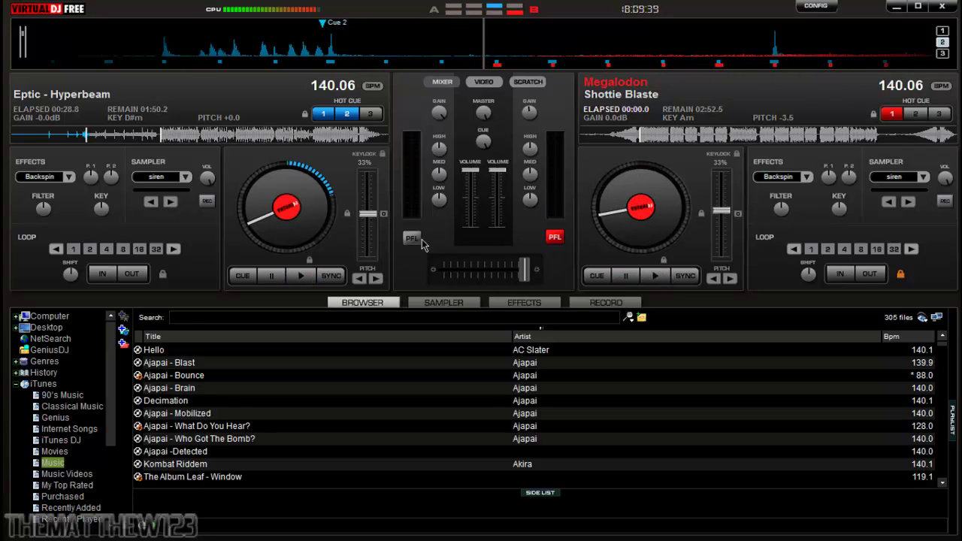
{"action": "left_click", "coordinate": [416, 238]}
{"action": "left_click_drag", "start_coordinate": [417, 47], "coordinate": [563, 44]}
{"action": "left_click", "coordinate": [554, 236]}
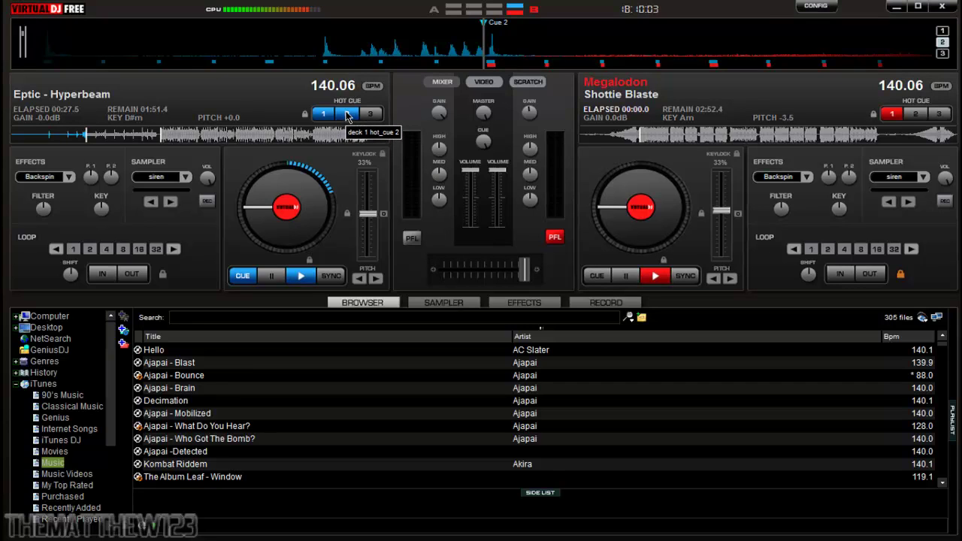
Play both tracks together, Hyperbeam from hot cue 2 and Megalodon from its start, and bring the crossfader to the center.
{"action": "left_click", "coordinate": [347, 114]}
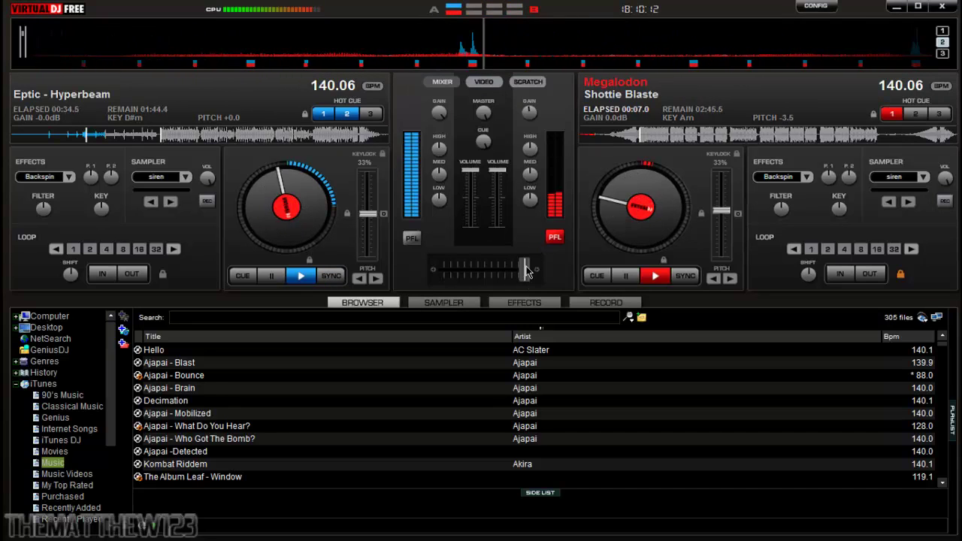
{"action": "left_click_drag", "start_coordinate": [525, 272], "coordinate": [487, 256]}
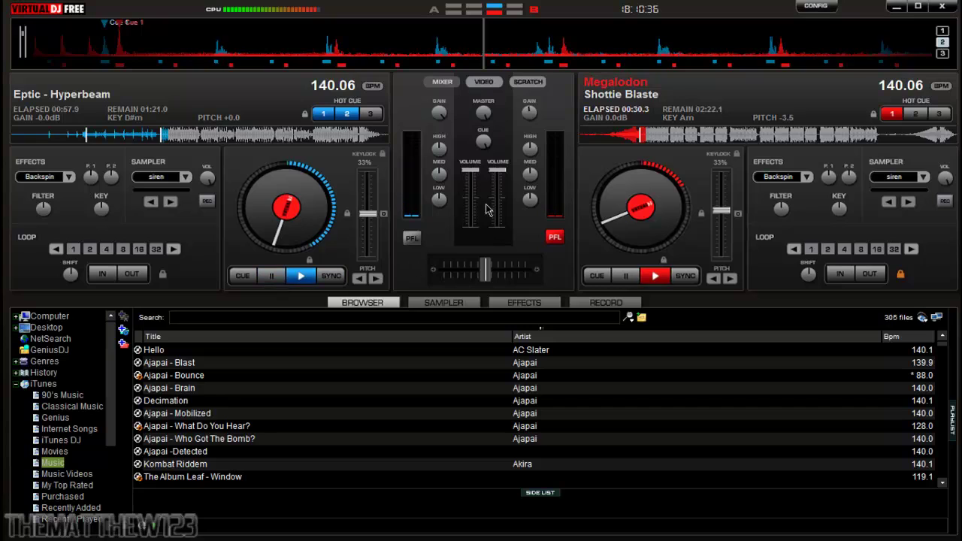
Reset Megalodon to its start and Hyperbeam to hot cue 2, and realign their beat grids in the waveform.
{"action": "left_click_drag", "start_coordinate": [308, 43], "coordinate": [654, 47]}
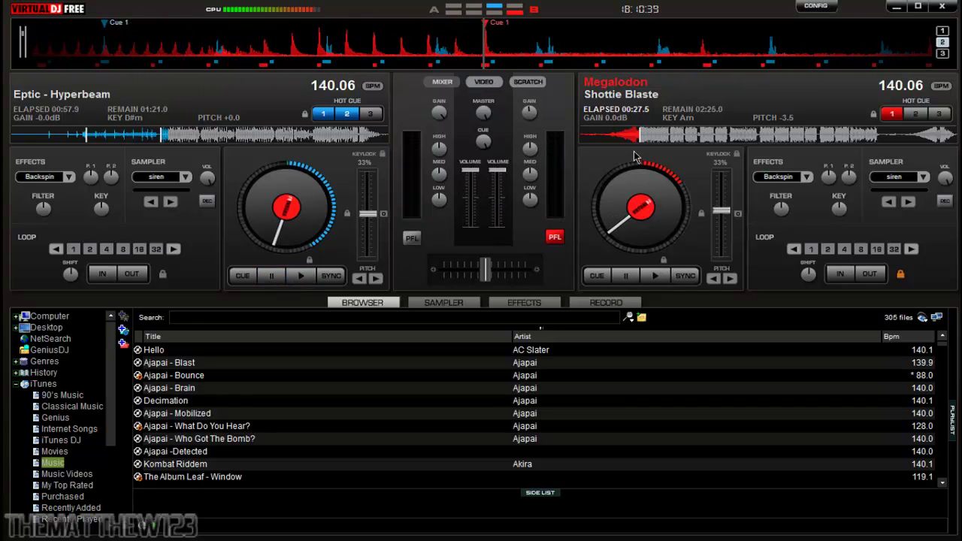
{"action": "left_click", "coordinate": [585, 141]}
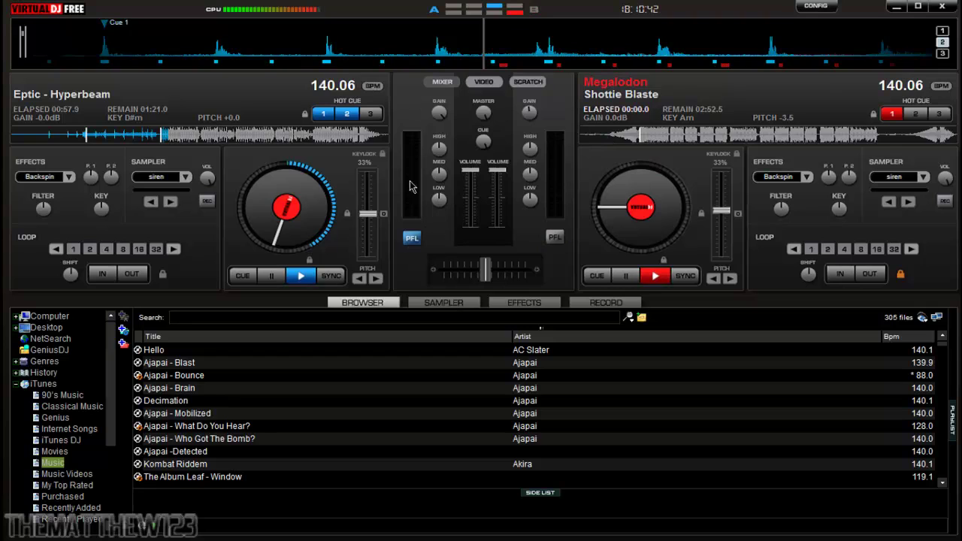
{"action": "mouse_move", "coordinate": [324, 43]}
{"action": "left_mouse_down"}
{"action": "mouse_move", "coordinate": [658, 36]}
{"action": "mouse_move", "coordinate": [557, 47]}
{"action": "left_mouse_up"}
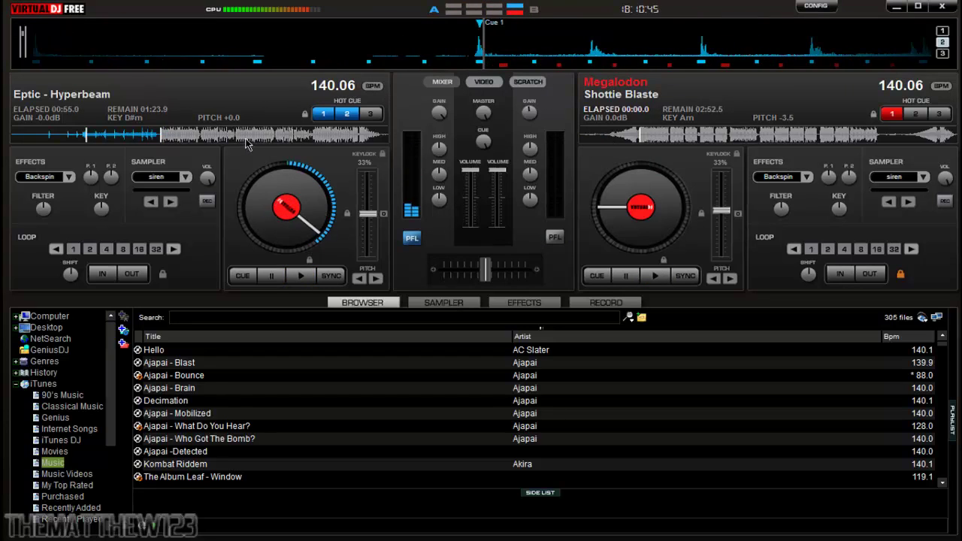
{"action": "left_click", "coordinate": [340, 116]}
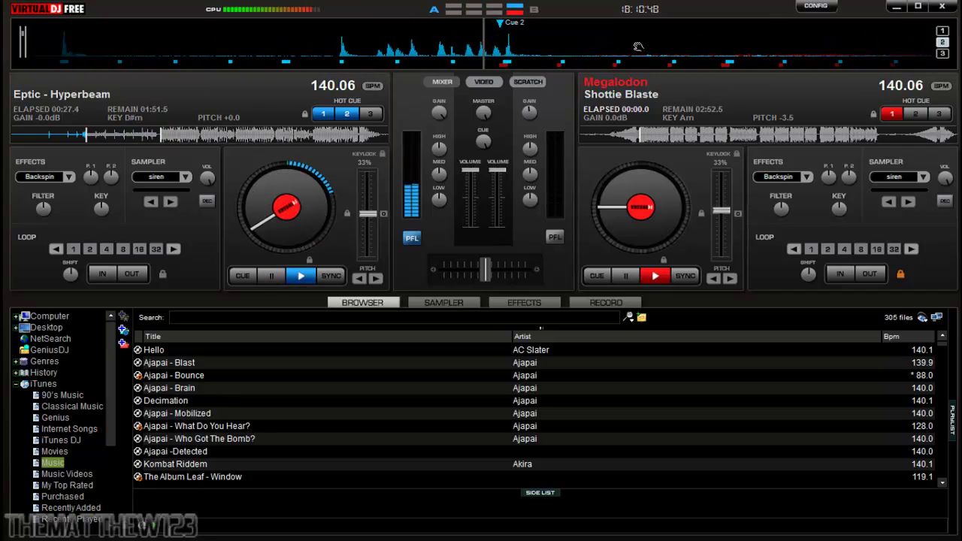
{"action": "mouse_move", "coordinate": [638, 47]}
{"action": "left_mouse_down"}
{"action": "mouse_move", "coordinate": [618, 38]}
{"action": "mouse_move", "coordinate": [573, 53]}
{"action": "left_mouse_up"}
{"action": "left_click", "coordinate": [554, 237]}
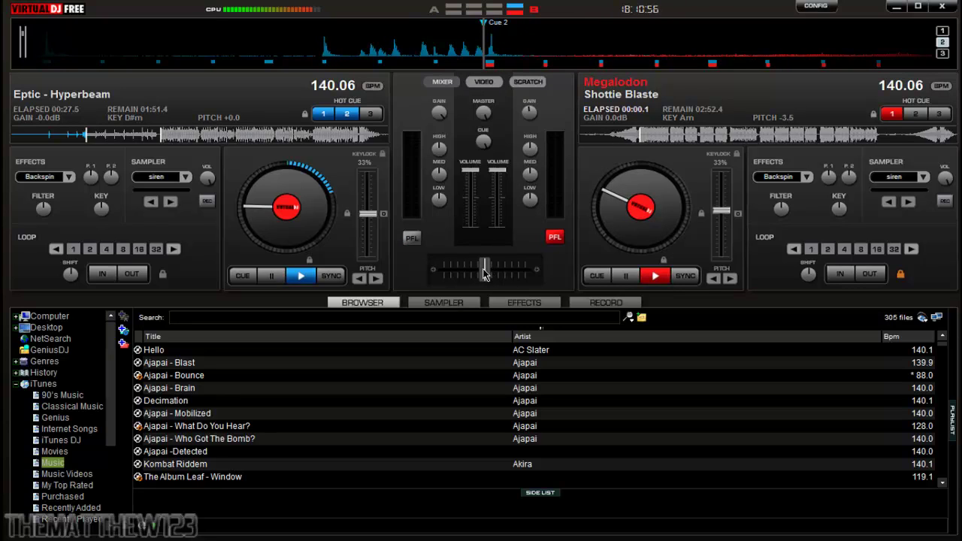
Sweep the crossfader between the Hyperbeam and Megalodon decks, leaving it fully on Megalodon.
{"action": "left_click_drag", "start_coordinate": [485, 275], "coordinate": [620, 275]}
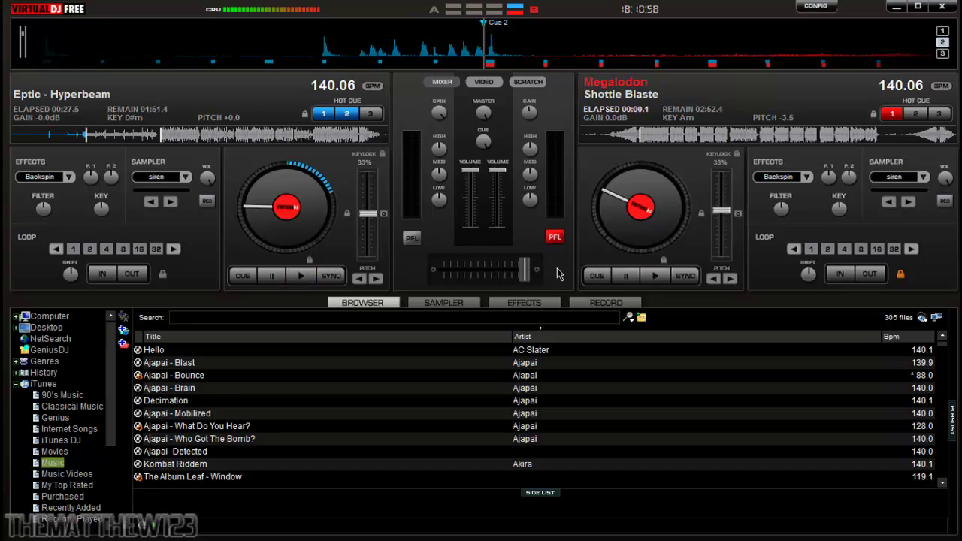
{"action": "left_click_drag", "start_coordinate": [556, 275], "coordinate": [377, 278]}
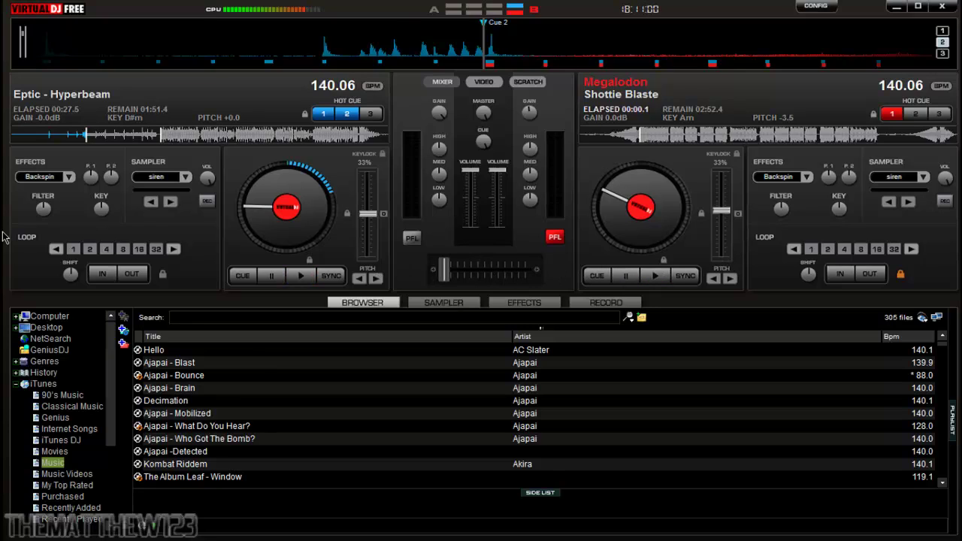
{"action": "left_click_drag", "start_coordinate": [444, 269], "coordinate": [552, 278]}
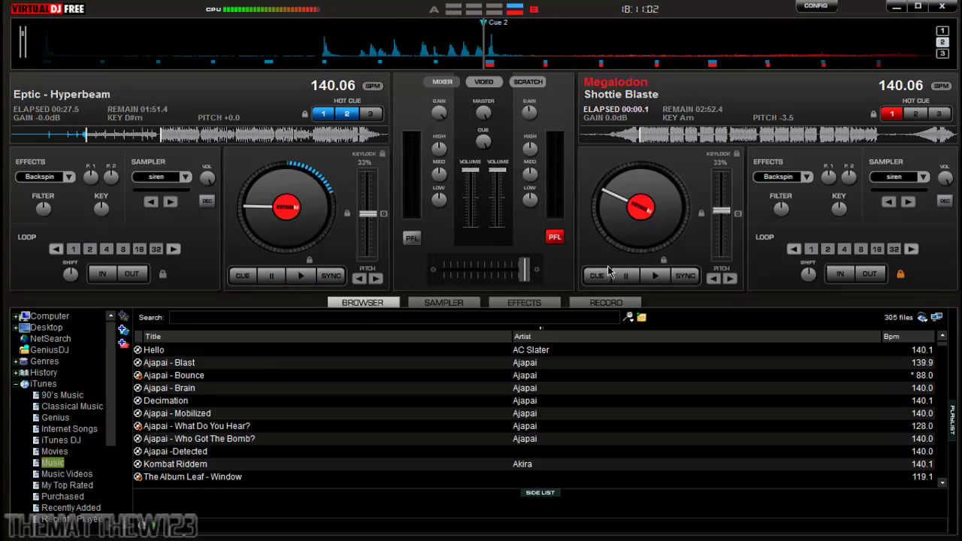
{"action": "left_click_drag", "start_coordinate": [608, 267], "coordinate": [558, 271]}
{"action": "left_click_drag", "start_coordinate": [367, 286], "coordinate": [624, 249]}
Start the mix with Hyperbeam at hot cue 2 and Megalodon at its start, and center the crossfader before the drop.
{"action": "left_click", "coordinate": [347, 113]}
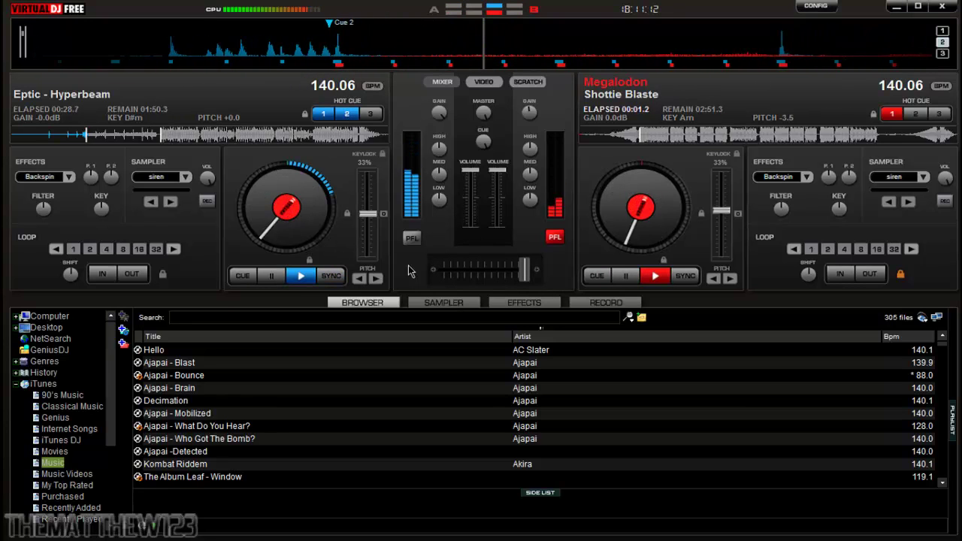
{"action": "left_click", "coordinate": [326, 280]}
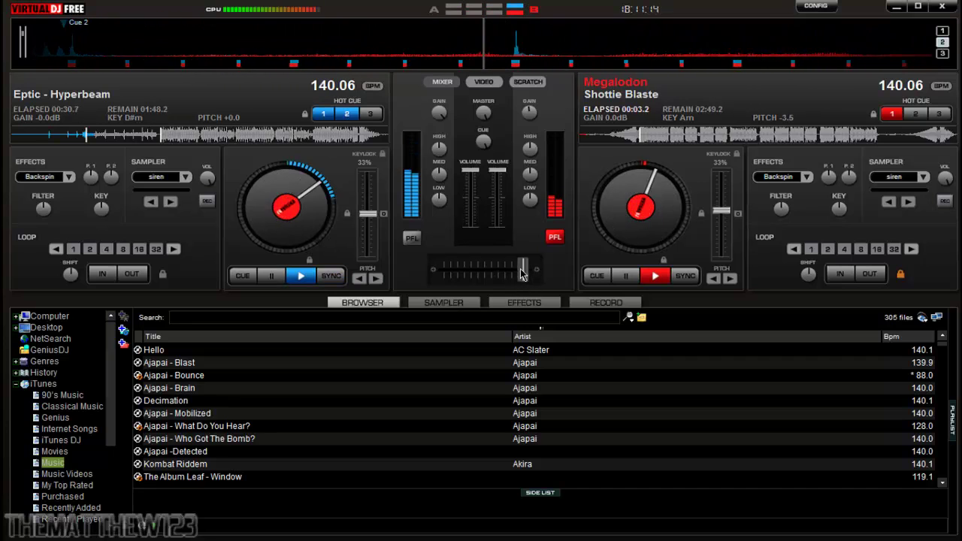
{"action": "left_click_drag", "start_coordinate": [522, 268], "coordinate": [481, 266]}
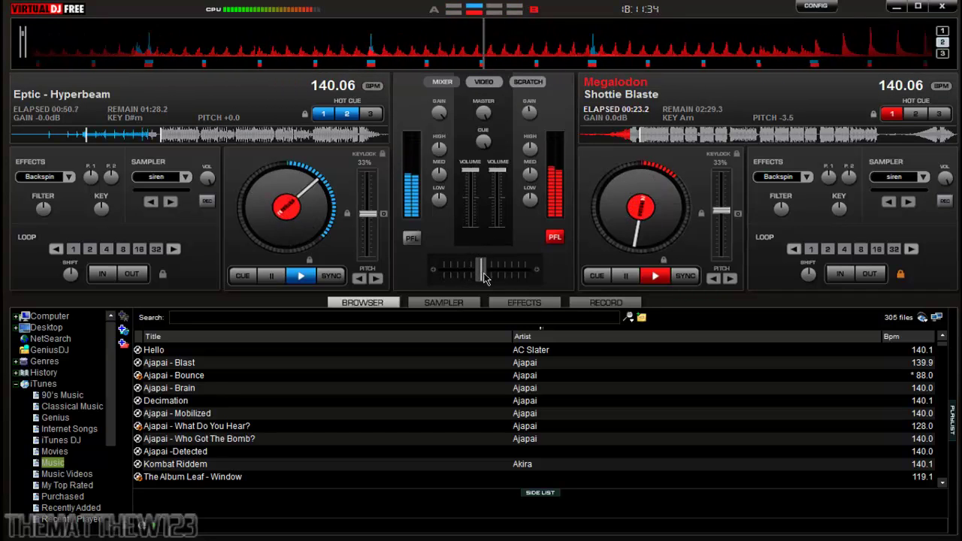
{"action": "left_click_drag", "start_coordinate": [481, 273], "coordinate": [483, 273]}
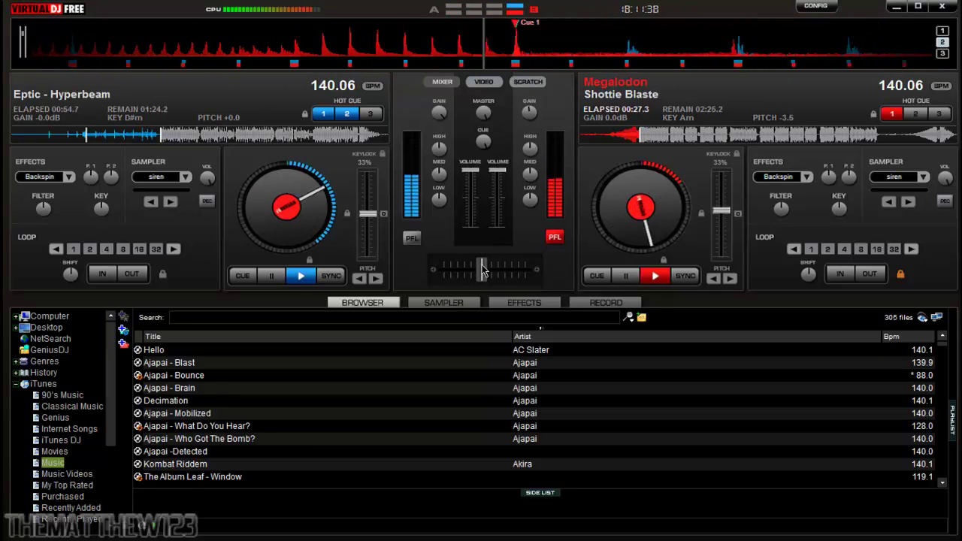
Cut the crossfader back and forth between the two tracks through the drop, ending fully on Hyperbeam.
{"action": "left_click_drag", "start_coordinate": [483, 271], "coordinate": [443, 270]}
{"action": "left_click_drag", "start_coordinate": [101, 301], "coordinate": [525, 270]}
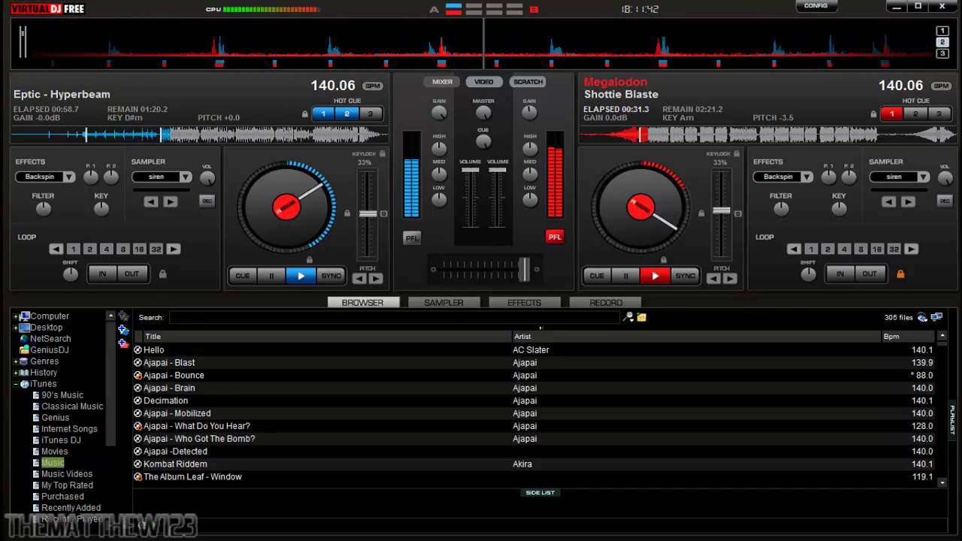
{"action": "left_click_drag", "start_coordinate": [726, 263], "coordinate": [3, 281]}
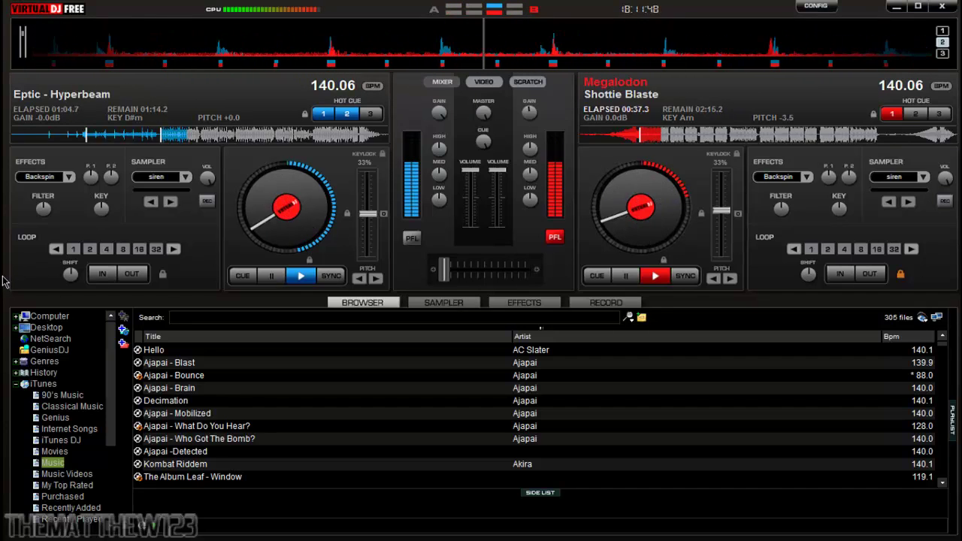
{"action": "left_click_drag", "start_coordinate": [584, 274], "coordinate": [525, 269]}
{"action": "left_click_drag", "start_coordinate": [877, 278], "coordinate": [960, 272]}
{"action": "left_click_drag", "start_coordinate": [956, 204], "coordinate": [4, 228]}
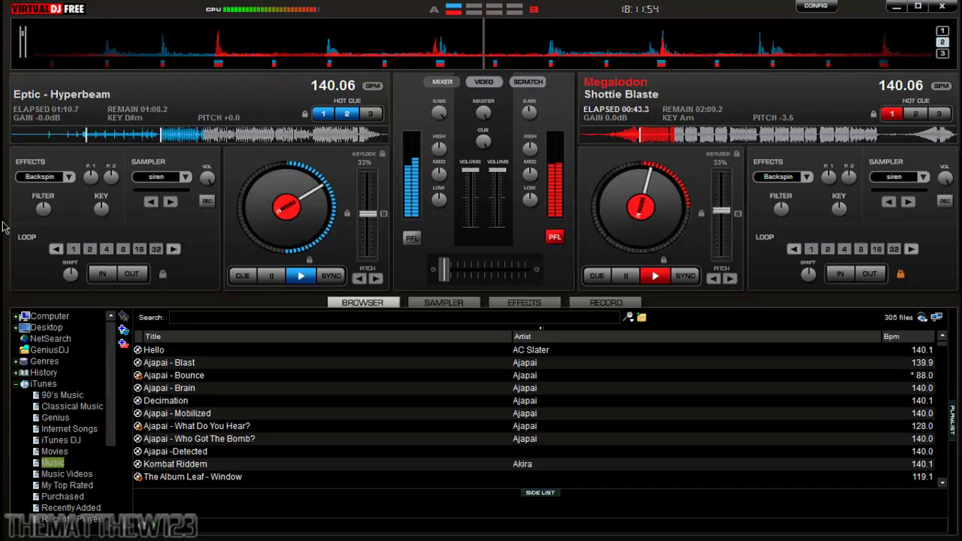
{"action": "left_click_drag", "start_coordinate": [451, 217], "coordinate": [4, 378]}
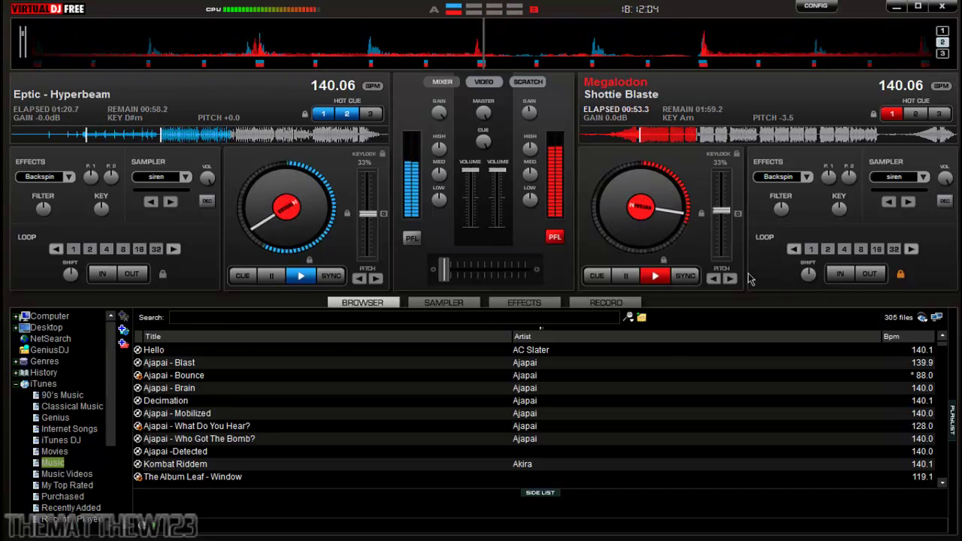
Stop both tracks and return the crossfader to the center.
{"action": "left_click", "coordinate": [630, 276]}
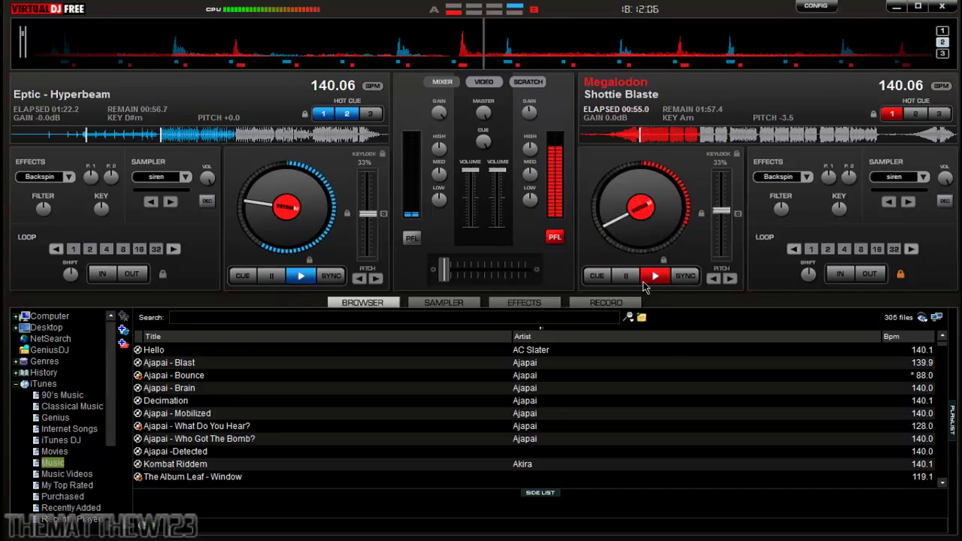
{"action": "left_click_drag", "start_coordinate": [443, 271], "coordinate": [484, 274]}
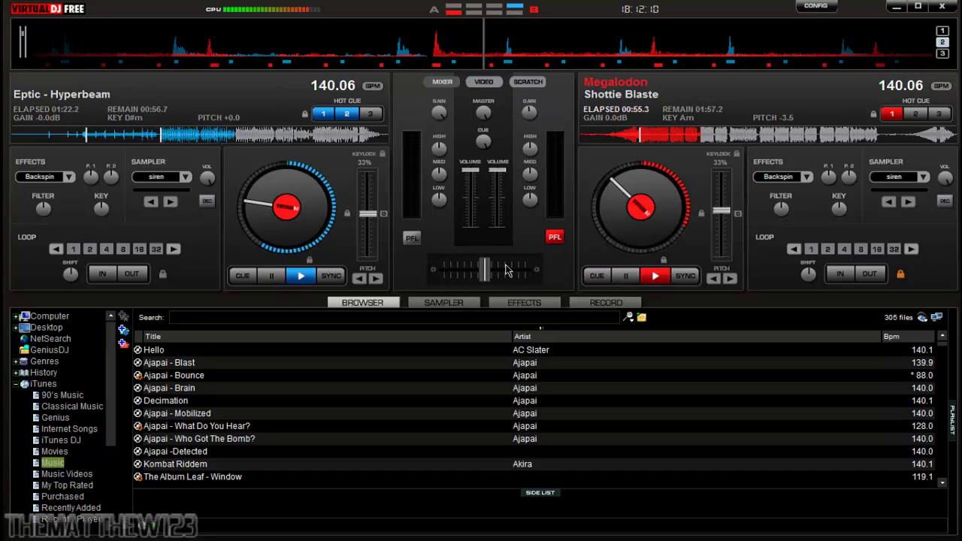
Take the mixing window out of its maximized state and move it slightly up the desktop.
{"action": "left_click", "coordinate": [918, 6]}
{"action": "left_click_drag", "start_coordinate": [666, 13], "coordinate": [666, 3]}
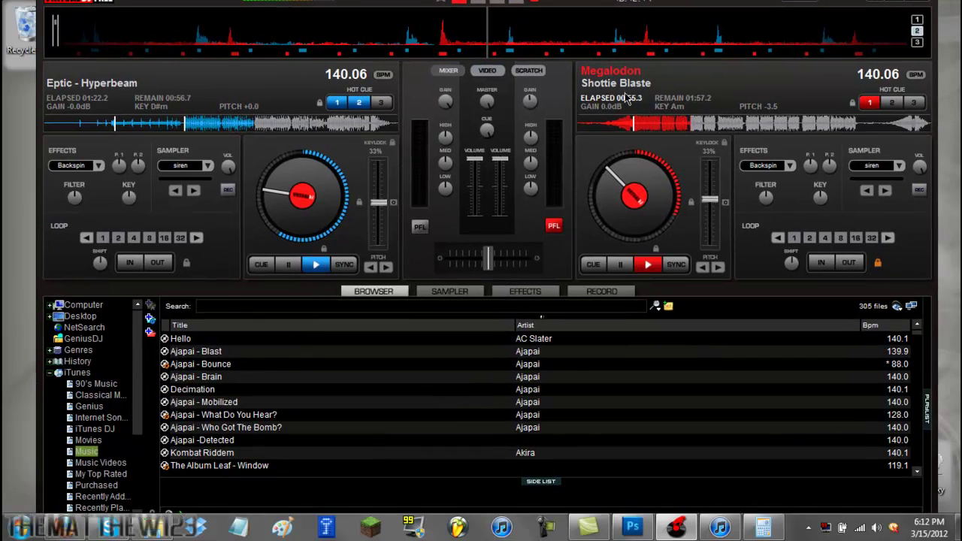